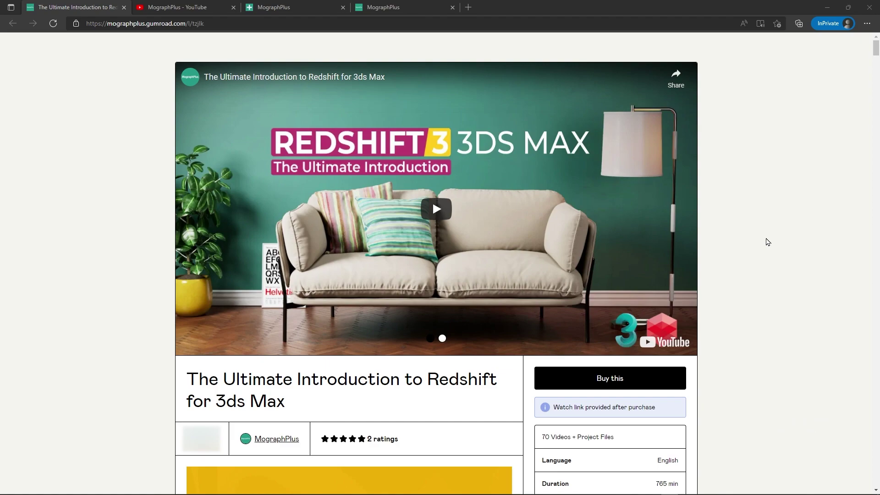
pyautogui.click(162, 5)
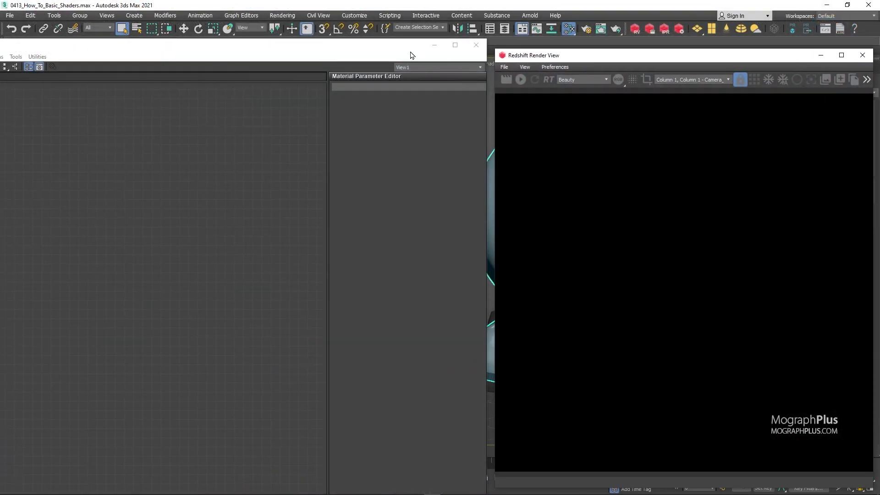
# Create a new RS Material node in the material graph and place it in open space
pyautogui.moveTo(411, 55); pyautogui.dragTo(417, 44)
pyautogui.rightClick(207, 151)
pyautogui.moveTo(232, 157)
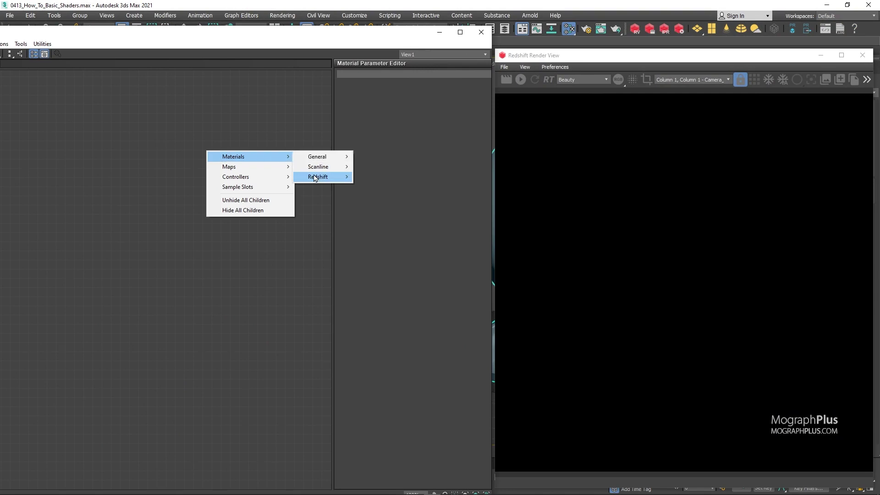
pyautogui.moveTo(321, 177)
pyautogui.click(374, 212)
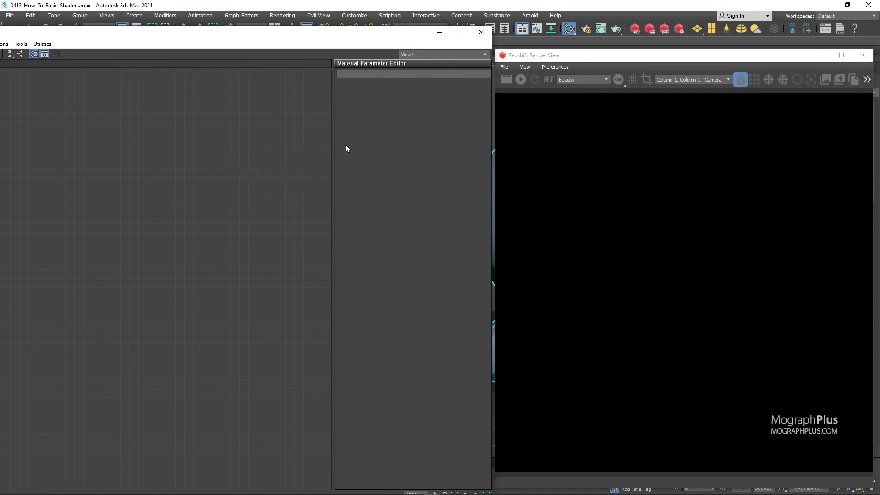
pyautogui.moveTo(207, 153); pyautogui.dragTo(252, 107)
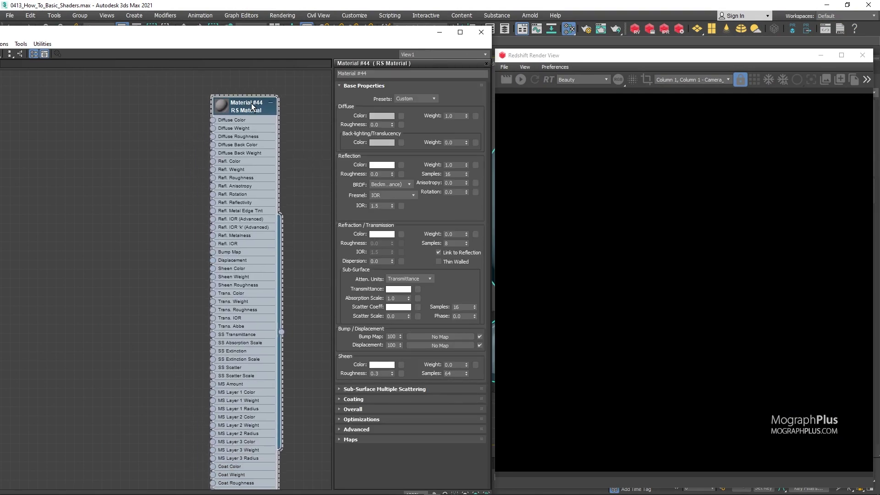
# Assign the RS Material to the selected objects and start the interactive render in the Redshift Render View
pyautogui.rightClick(252, 106)
pyautogui.click(275, 119)
pyautogui.click(521, 80)
pyautogui.moveTo(202, 228); pyautogui.dragTo(227, 207, button='middle')
pyautogui.moveTo(551, 50); pyautogui.dragTo(554, 51)
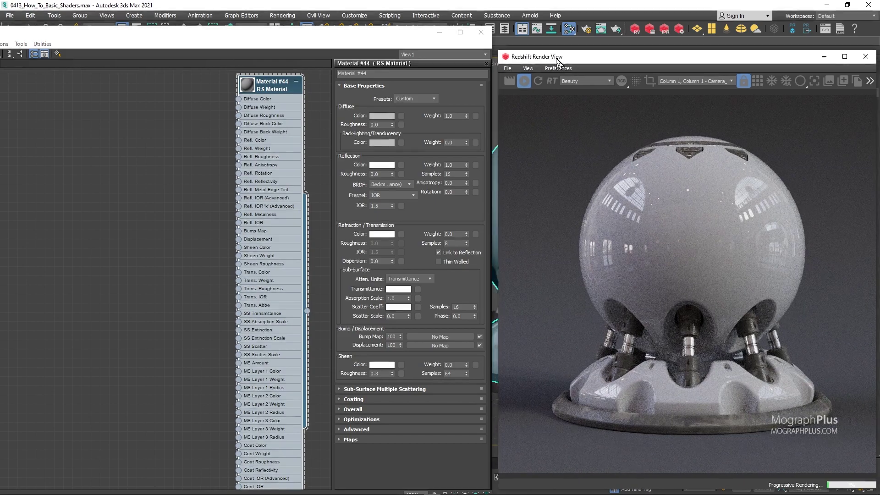
pyautogui.moveTo(400, 41); pyautogui.dragTo(410, 42)
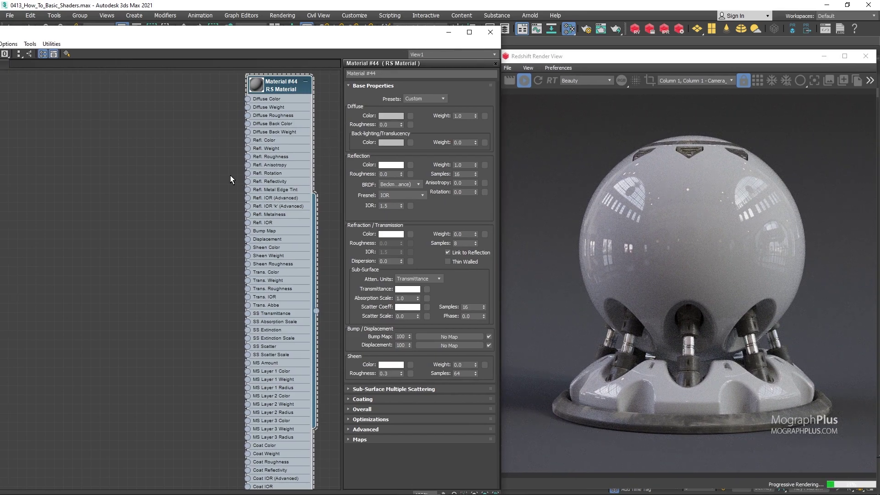
# Set the RS Material's diffuse color to R 232, G 125, B 2
pyautogui.click(386, 115)
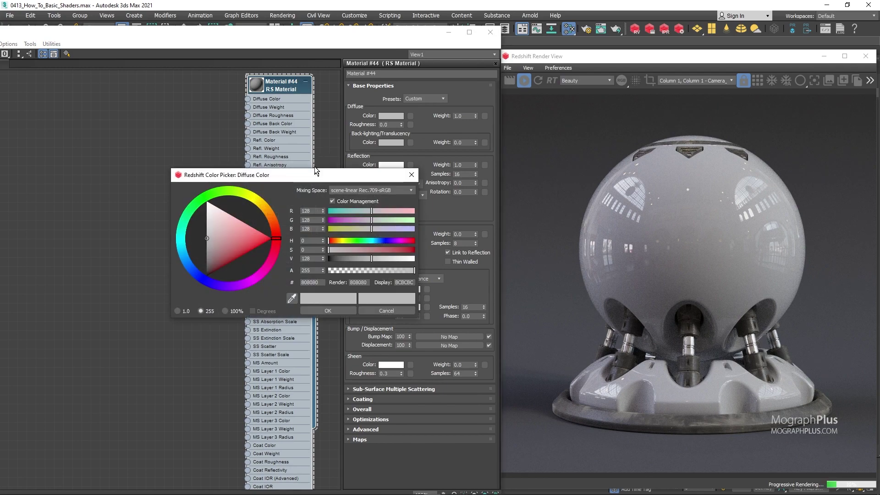
pyautogui.doubleClick(311, 210)
pyautogui.doubleClick(313, 219)
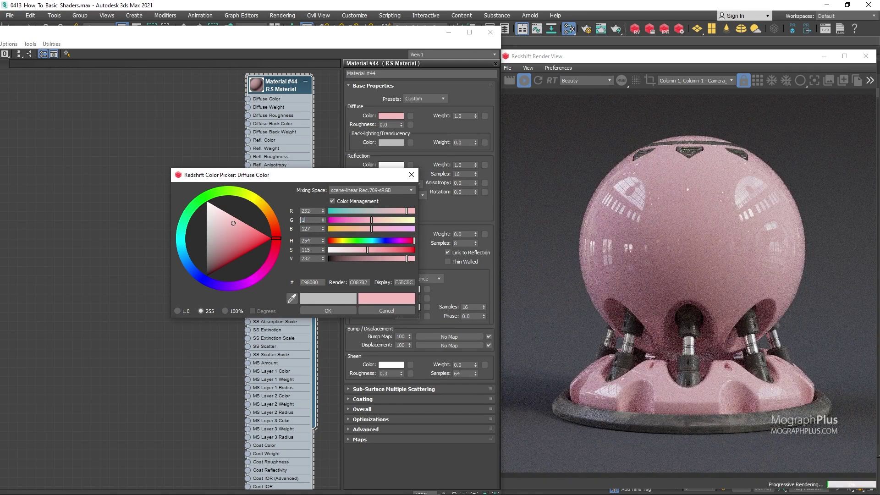
pyautogui.doubleClick(314, 228)
pyautogui.write('2')
pyautogui.press('Return')
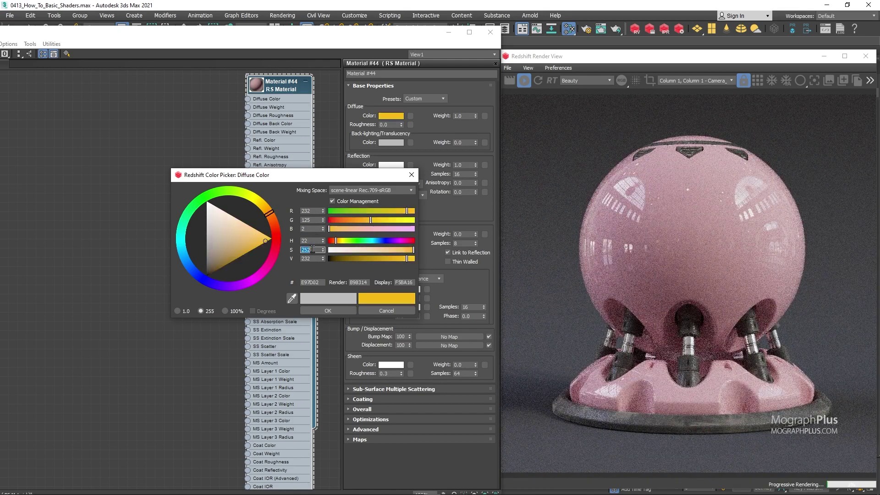
pyautogui.click(328, 311)
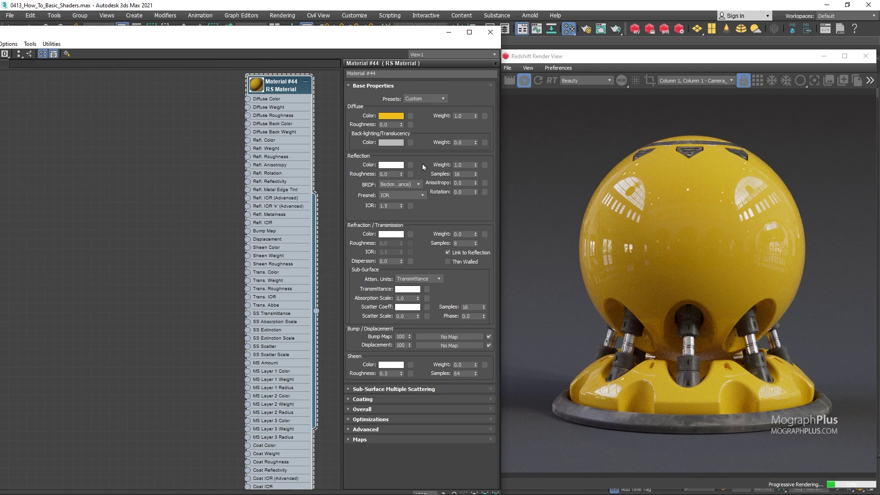
# Examine the RS Material's reflection weight, roughness, IOR and color settings
pyautogui.click(466, 164)
pyautogui.click(391, 174)
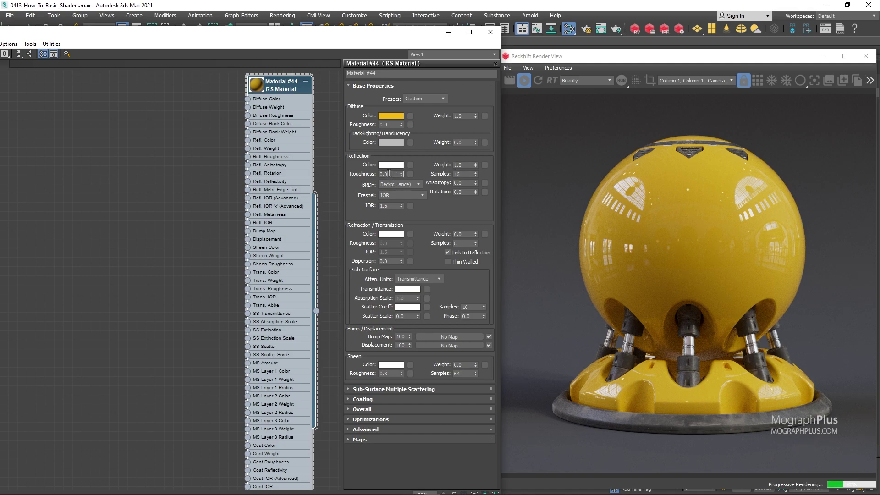
pyautogui.click(387, 205)
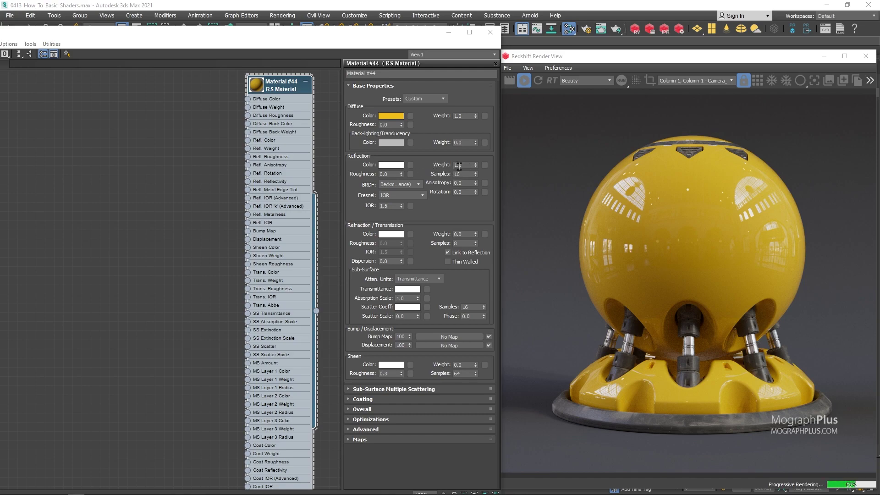
pyautogui.click(459, 165)
pyautogui.click(400, 168)
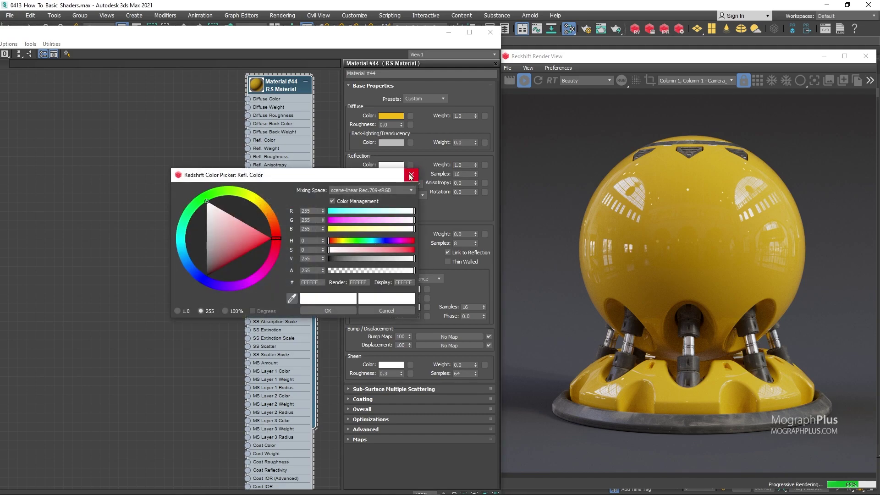
pyautogui.click(415, 170)
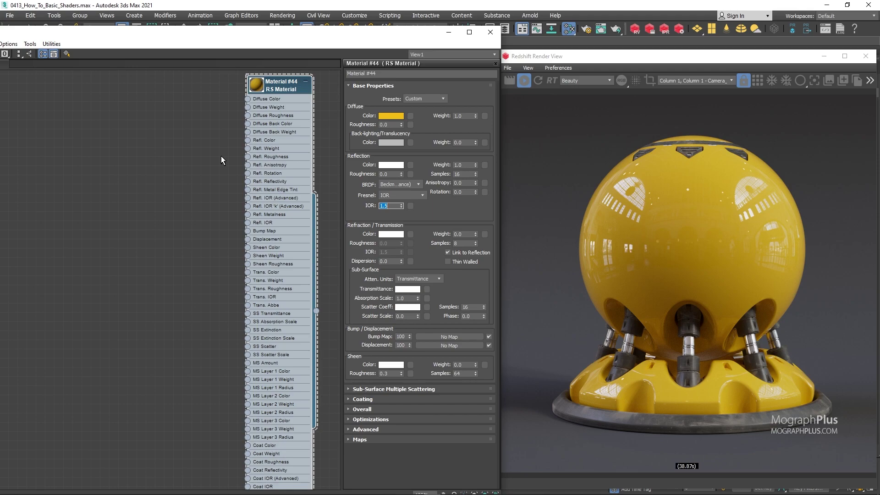
# Make room beside the RS Material node and add an RS Bitmap map to the graph
pyautogui.moveTo(261, 100); pyautogui.dragTo(272, 99)
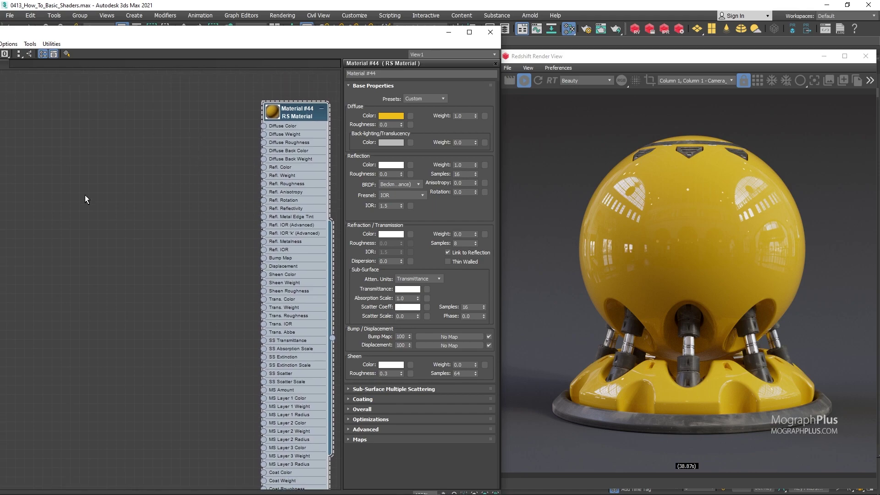
pyautogui.rightClick(69, 202)
pyautogui.moveTo(93, 218)
pyautogui.moveTo(193, 255)
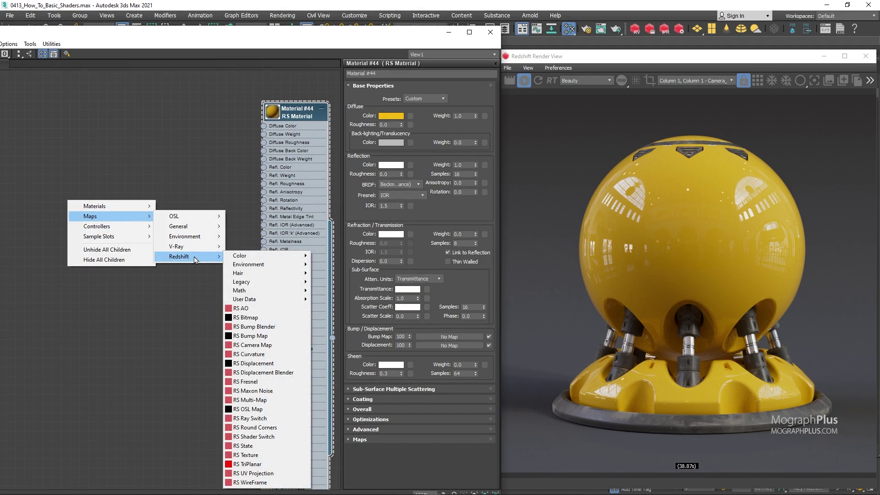
pyautogui.click(292, 321)
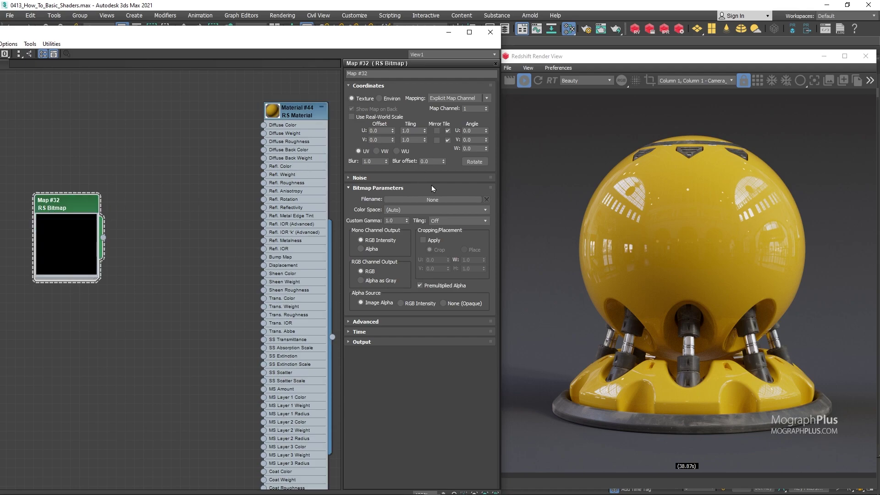
# Load the BW1 image from the project's sceneassets images folder into the RS Bitmap
pyautogui.click(440, 199)
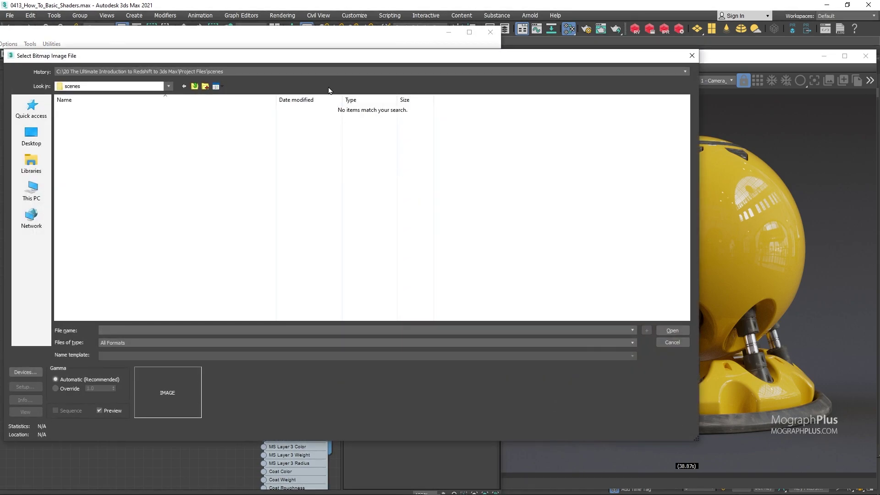
pyautogui.click(323, 71)
pyautogui.click(317, 85)
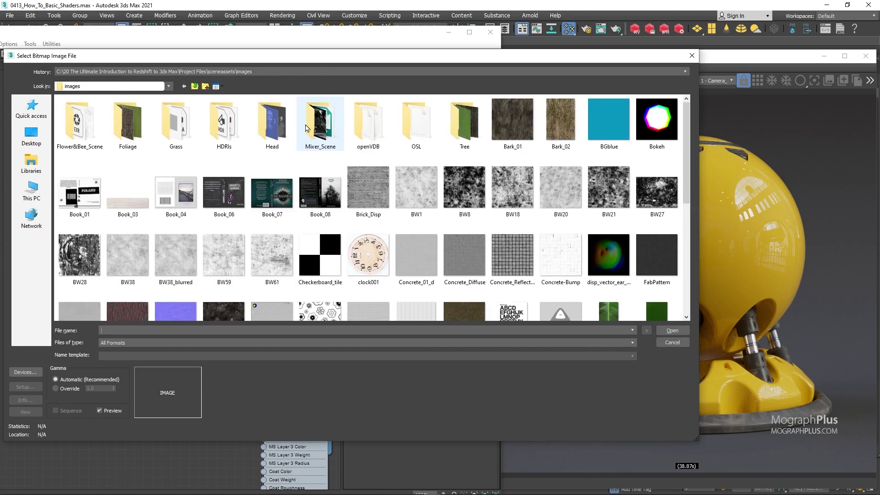
pyautogui.click(419, 190)
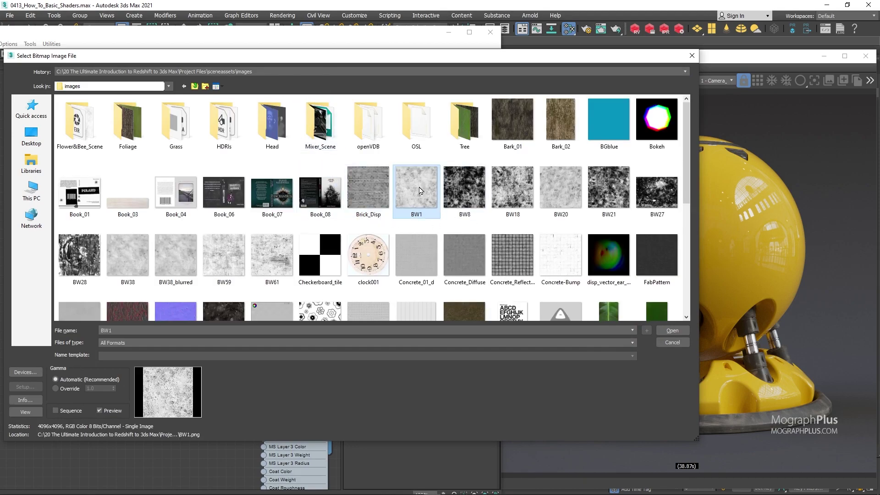
pyautogui.doubleClick(419, 189)
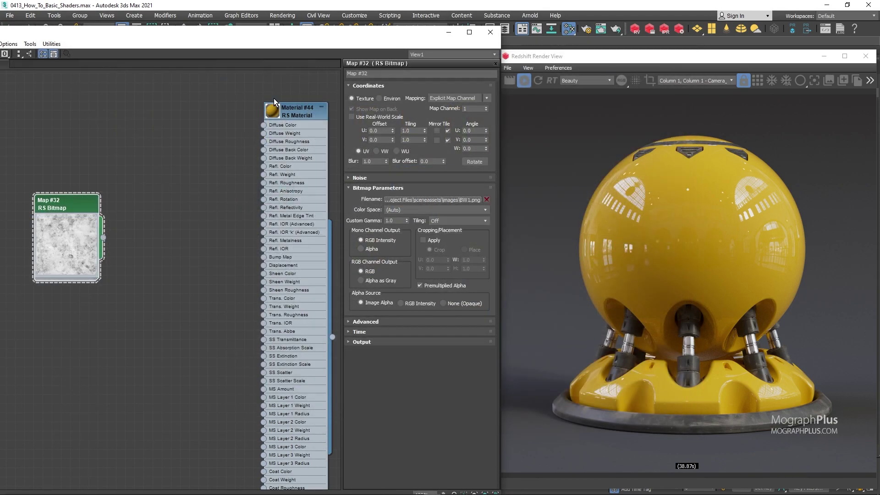
# Create an RS Surface material and place its node directly above the RS Material
pyautogui.rightClick(283, 80)
pyautogui.moveTo(321, 85)
pyautogui.moveTo(395, 104)
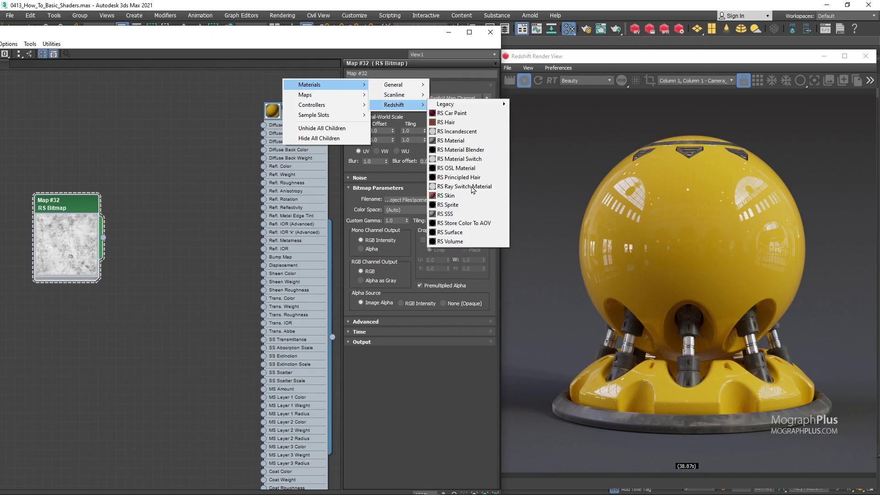
pyautogui.click(473, 232)
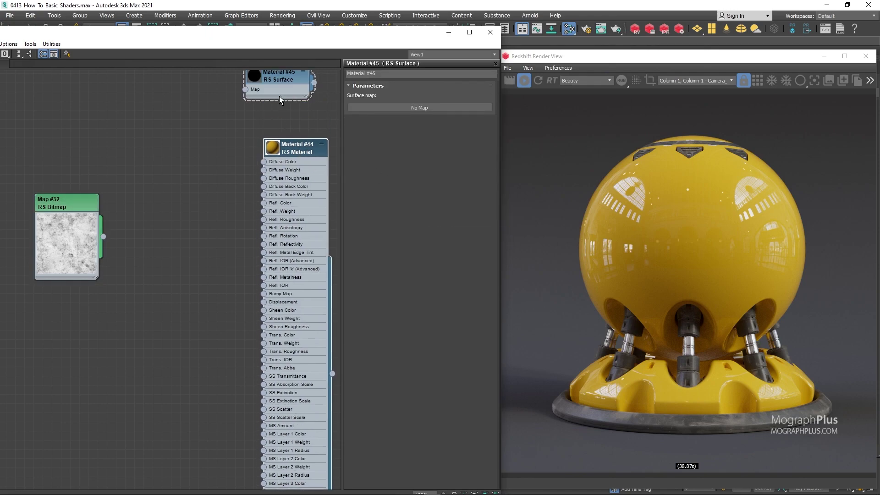
pyautogui.moveTo(278, 95); pyautogui.dragTo(294, 111)
# Assign the RS Surface material to the selected objects and connect the RS Bitmap output to its Map input
pyautogui.rightClick(291, 100)
pyautogui.click(304, 113)
pyautogui.moveTo(105, 237); pyautogui.dragTo(264, 108)
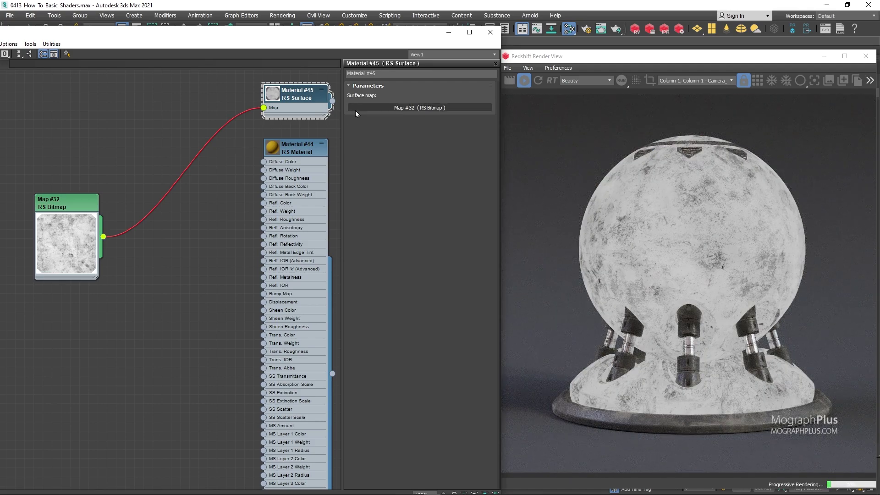
# Set the RS Bitmap's U and V tiling to 2.0 and its color space to Raw
pyautogui.click(81, 207)
pyautogui.doubleClick(81, 207)
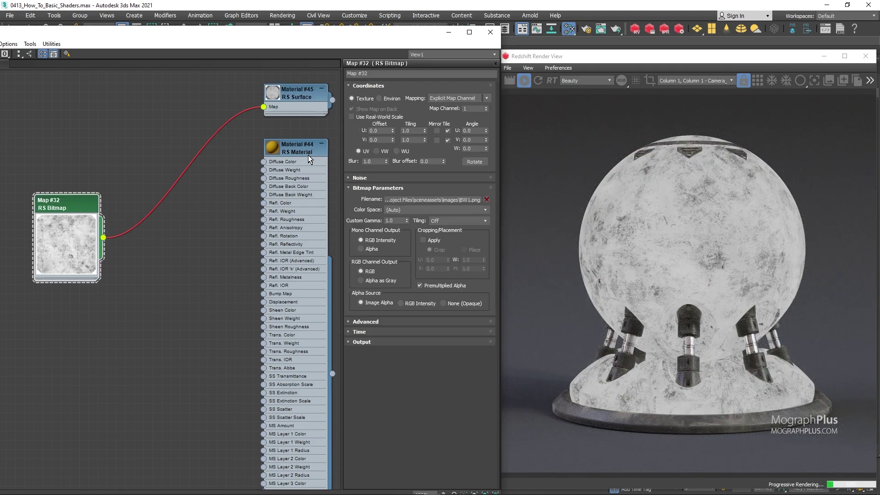
pyautogui.doubleClick(413, 131)
pyautogui.write('2')
pyautogui.press('Tab')
pyautogui.write('2')
pyautogui.press('Return')
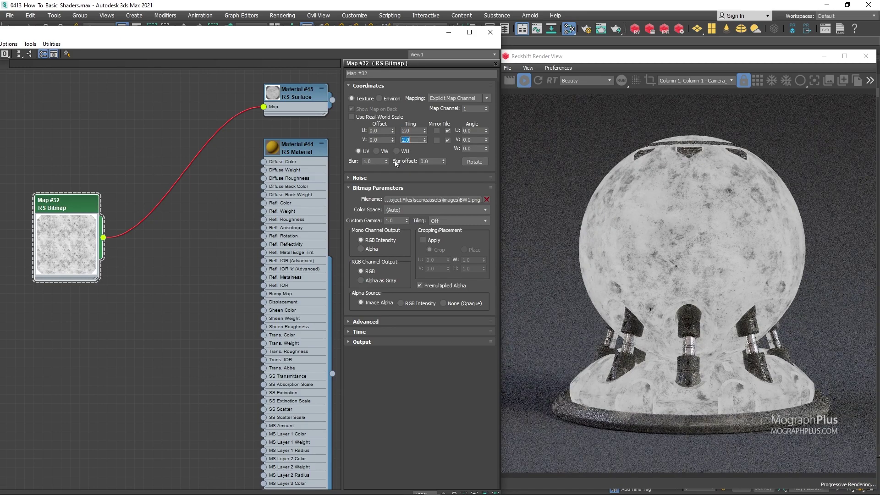
pyautogui.click(406, 210)
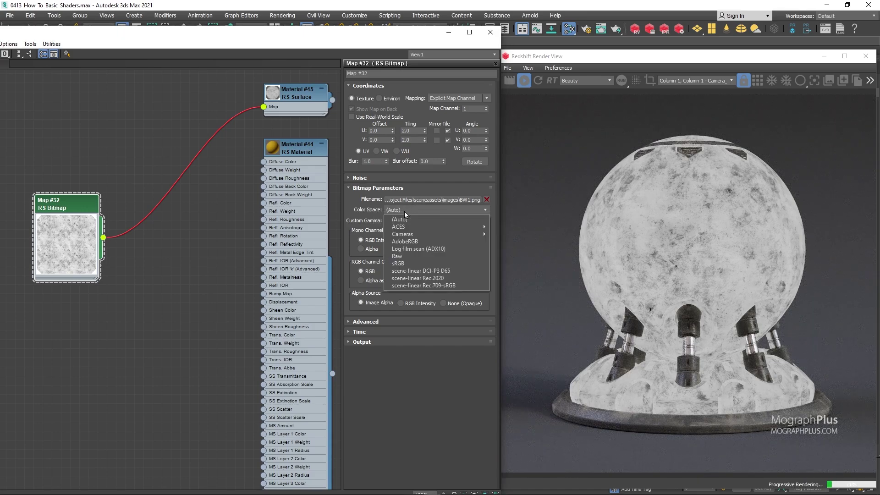
pyautogui.click(411, 255)
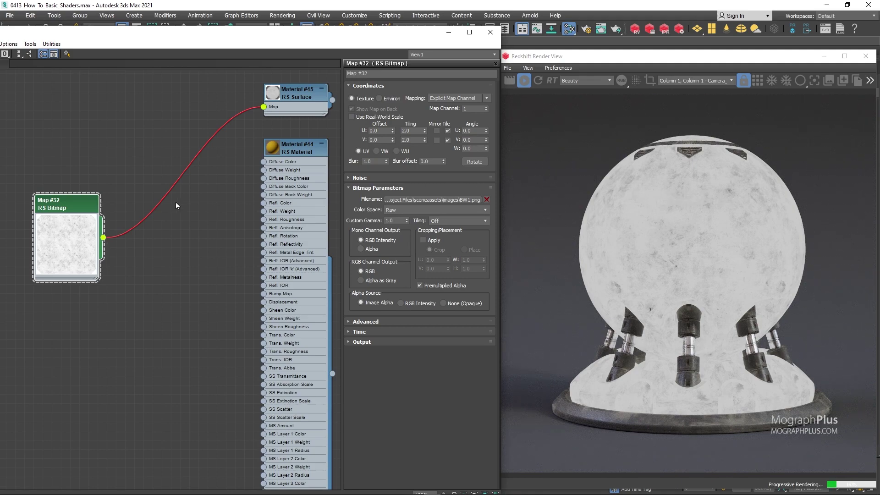
# Add an RS Color Invert map and place it between the bitmap and the material nodes
pyautogui.moveTo(94, 209); pyautogui.dragTo(67, 209)
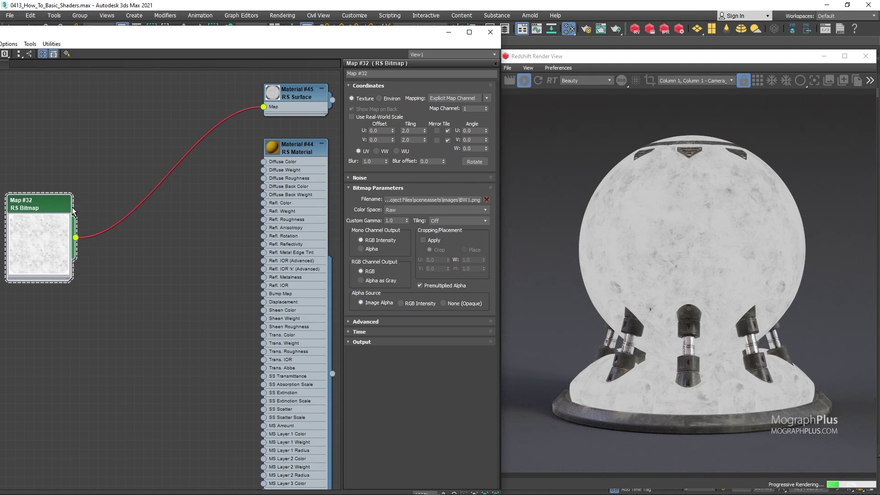
pyautogui.rightClick(107, 207)
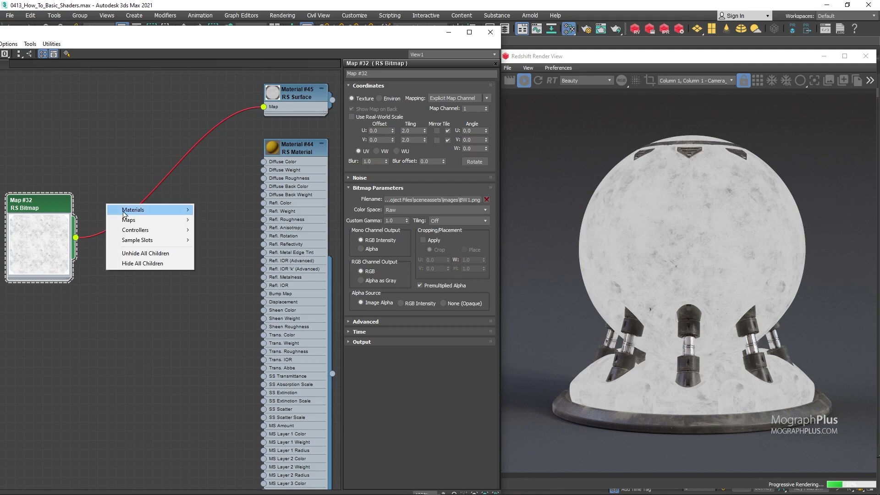
pyautogui.moveTo(120, 221)
pyautogui.moveTo(228, 260)
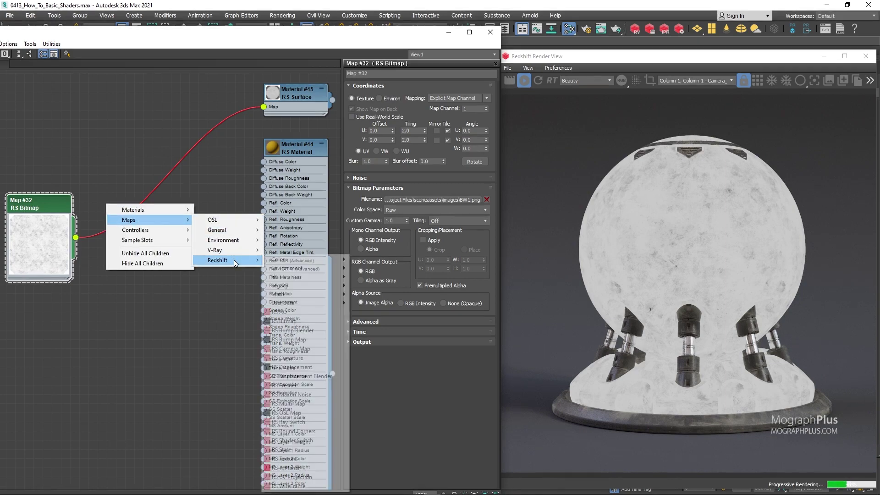
pyautogui.moveTo(318, 261)
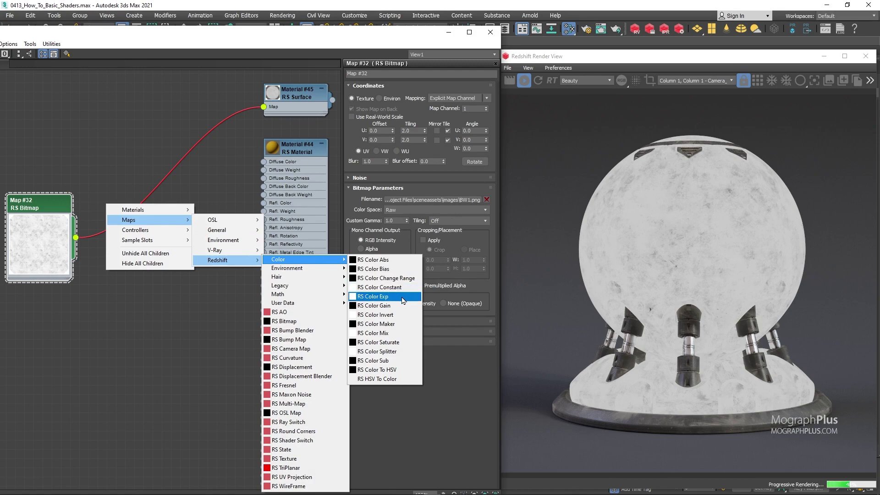
pyautogui.click(397, 319)
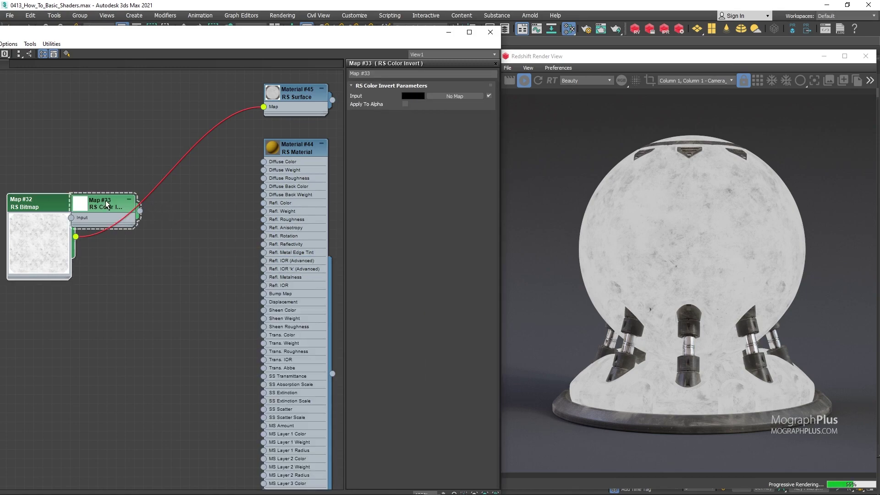
pyautogui.moveTo(104, 203); pyautogui.dragTo(138, 190)
# Enlarge the RS Color Invert node's preview and connect the RS Bitmap output to its Input
pyautogui.doubleClick(129, 226)
pyautogui.moveTo(76, 236); pyautogui.dragTo(108, 262)
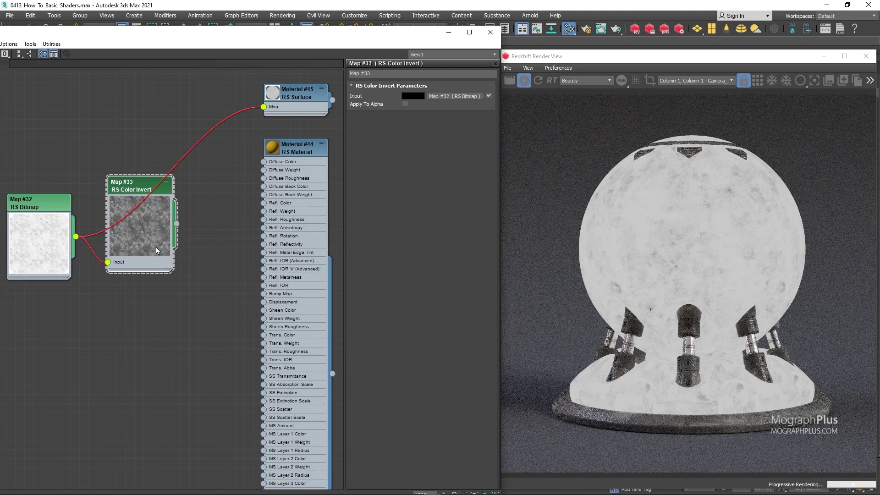
pyautogui.moveTo(173, 242); pyautogui.dragTo(173, 251)
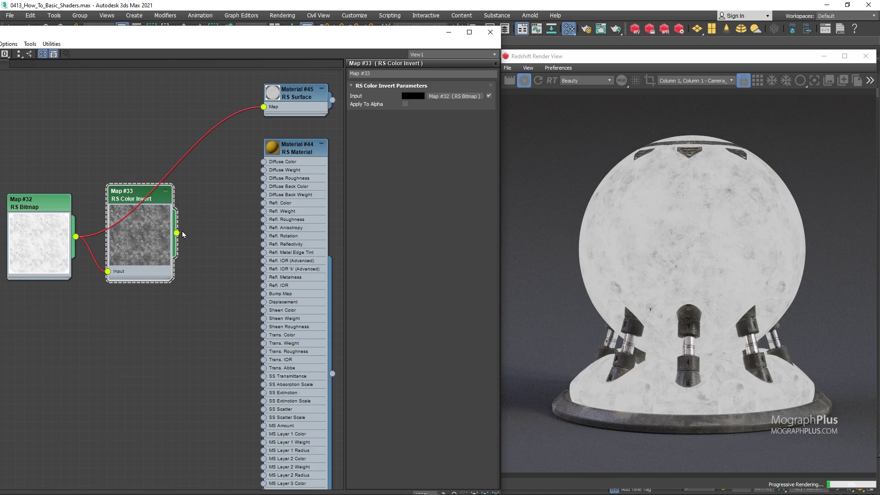
# Connect the RS Color Invert output to the RS Surface material's Map input
pyautogui.moveTo(264, 111); pyautogui.dragTo(265, 113)
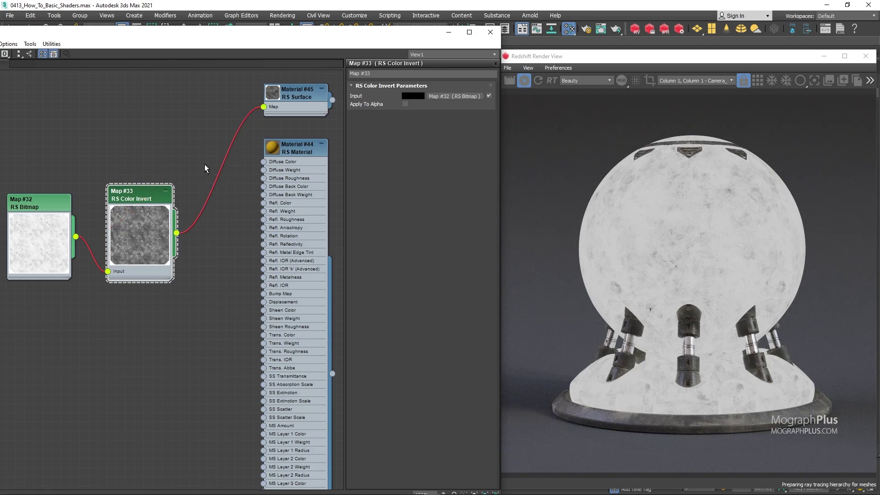
pyautogui.moveTo(212, 235); pyautogui.dragTo(202, 283, button='middle')
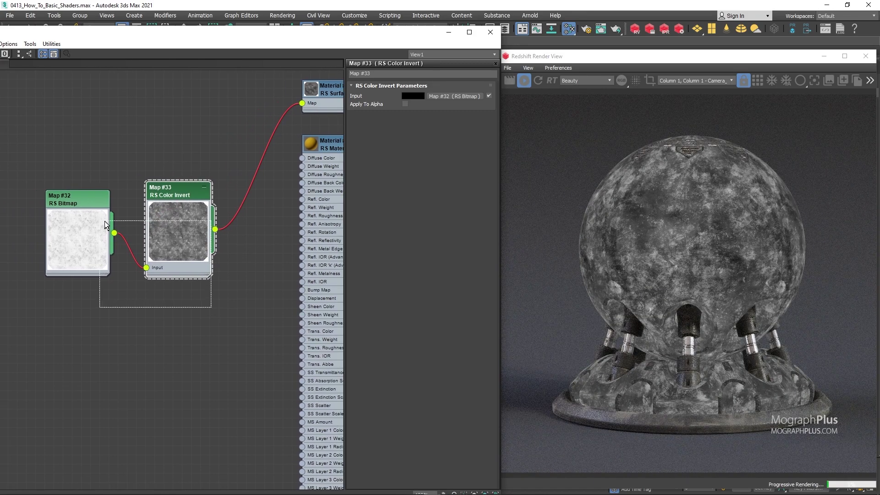
# Add a general Output map fed by the RS Color Invert node and place it between that node and the materials
pyautogui.moveTo(178, 226); pyautogui.dragTo(197, 229)
pyautogui.moveTo(232, 244)
pyautogui.moveTo(303, 255)
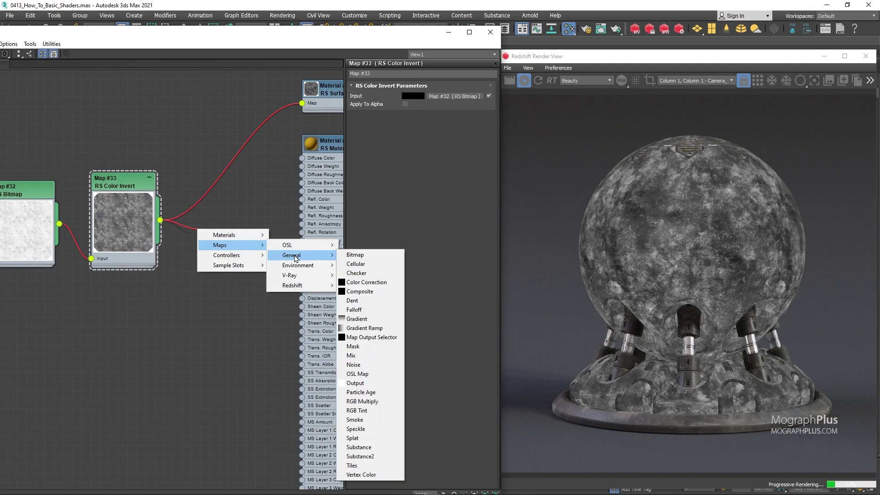
pyautogui.click(385, 383)
pyautogui.click(174, 226)
pyautogui.moveTo(202, 246); pyautogui.dragTo(228, 190)
pyautogui.moveTo(228, 190); pyautogui.dragTo(175, 194, button='middle')
# Connect the Output map to the RS Material's Refl. Roughness input and assign that material to the selected objects
pyautogui.moveTo(207, 214); pyautogui.dragTo(249, 219)
pyautogui.rightClick(282, 150)
pyautogui.click(298, 163)
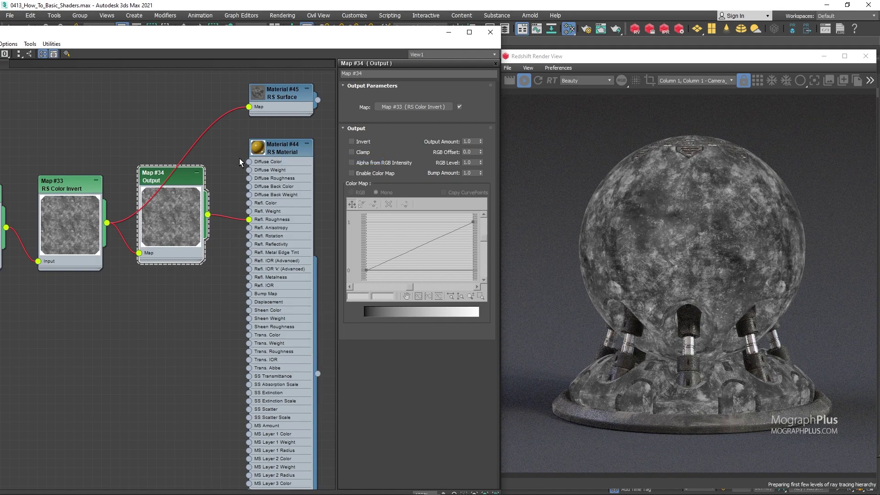
pyautogui.moveTo(590, 56); pyautogui.dragTo(623, 55)
pyautogui.moveTo(402, 38); pyautogui.dragTo(485, 25)
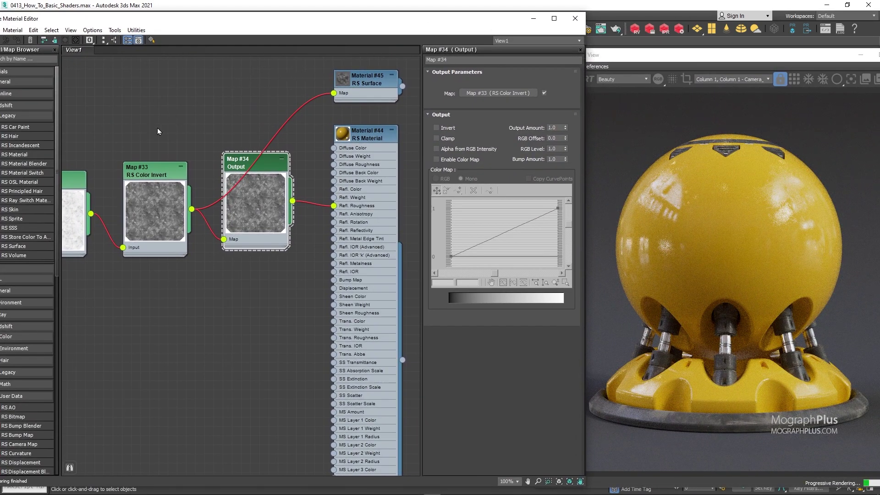
# Enable the Output map's color map and set the curve's start point to a value of 0.12
pyautogui.moveTo(139, 91); pyautogui.dragTo(223, 143, button='middle')
pyautogui.scroll(-1, 205, 135)
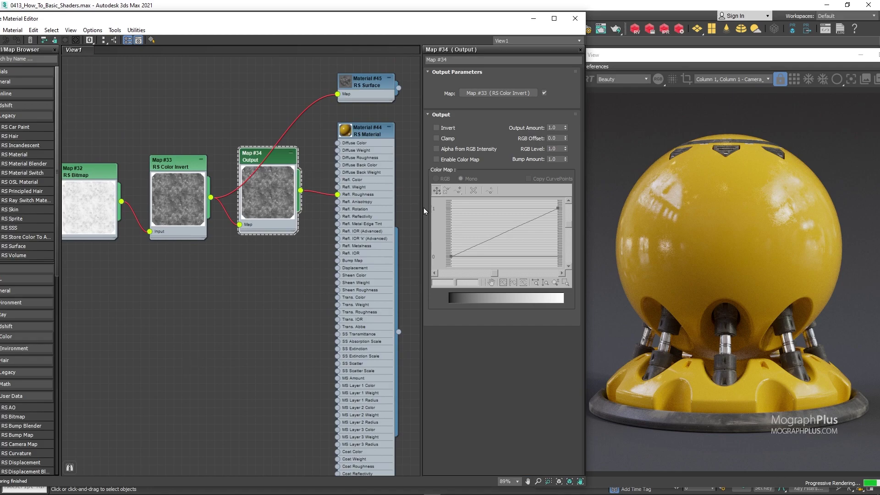
pyautogui.click(465, 160)
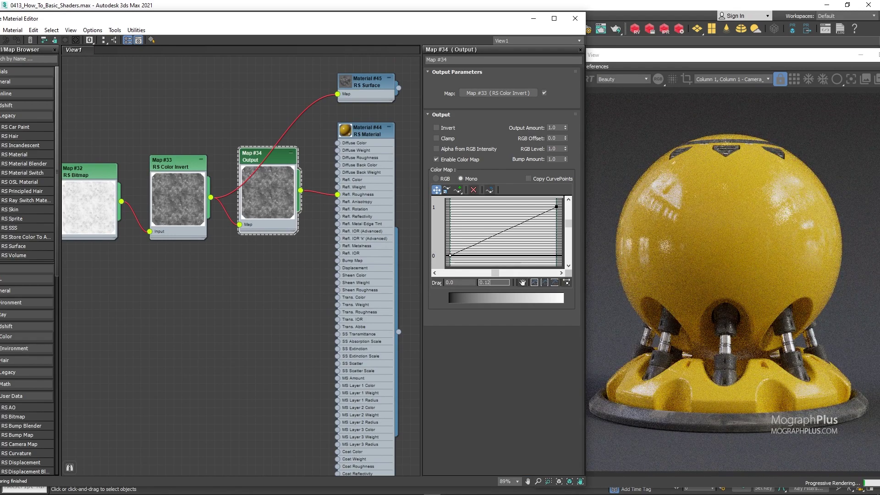
pyautogui.press('Return')
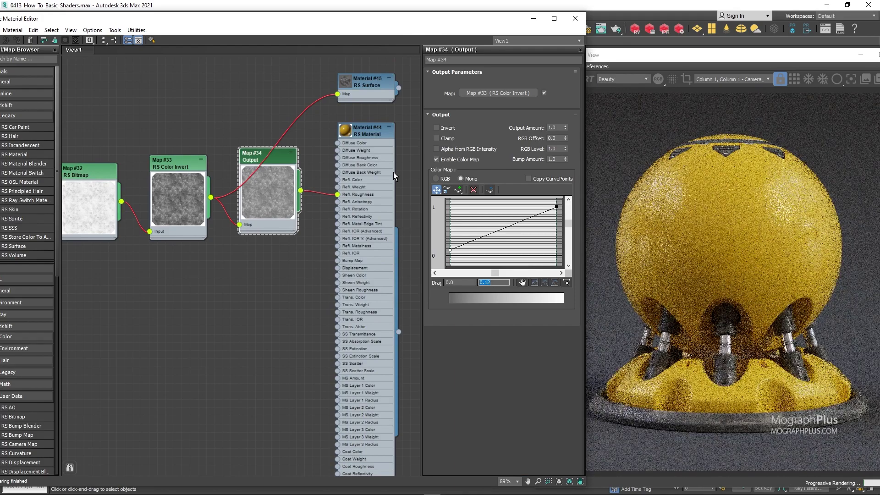
pyautogui.moveTo(423, 23); pyautogui.dragTo(369, 20)
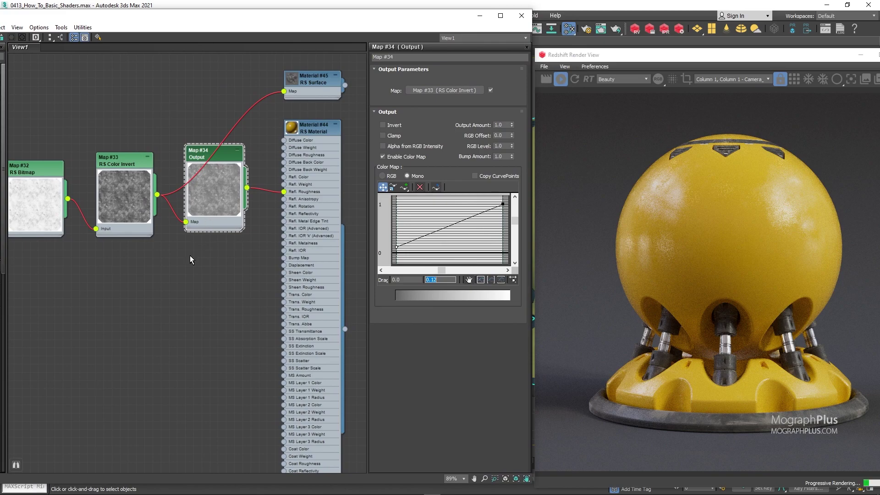
pyautogui.moveTo(188, 259); pyautogui.dragTo(198, 264, button='middle')
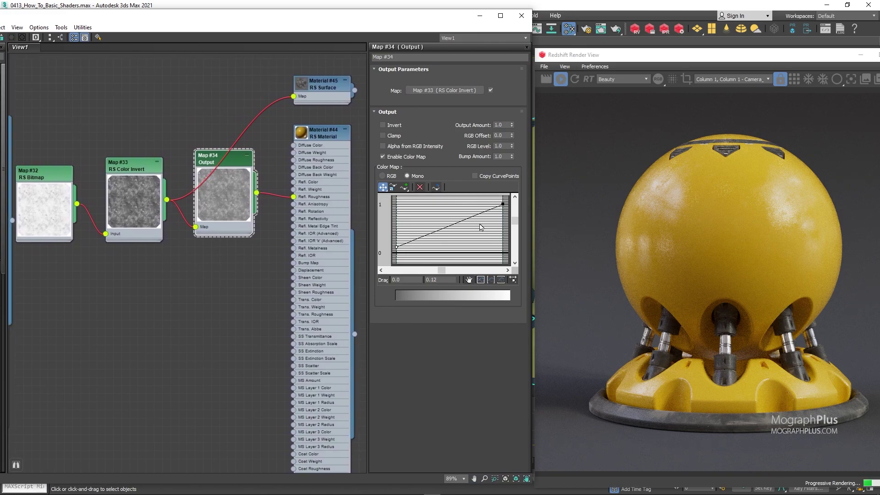
# Set the end point of the Output map's curve to a value of 0.6
pyautogui.click(502, 204)
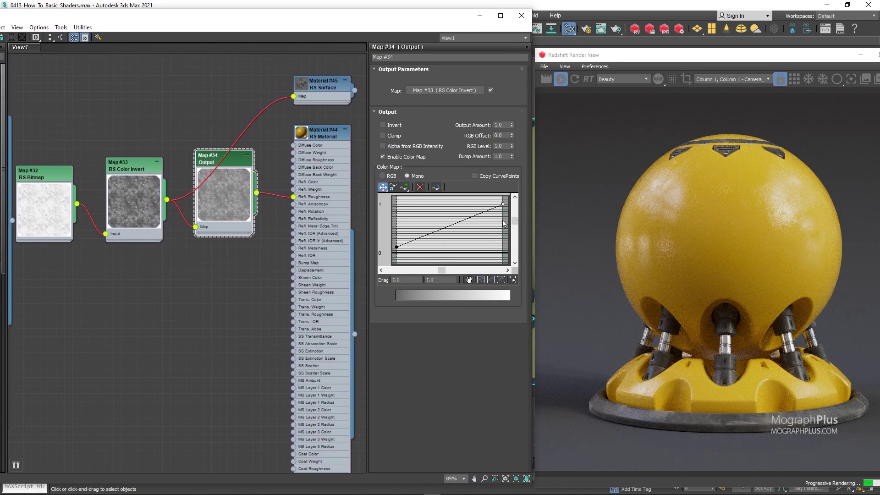
pyautogui.click(445, 280)
pyautogui.write('0.6')
pyautogui.press('Return')
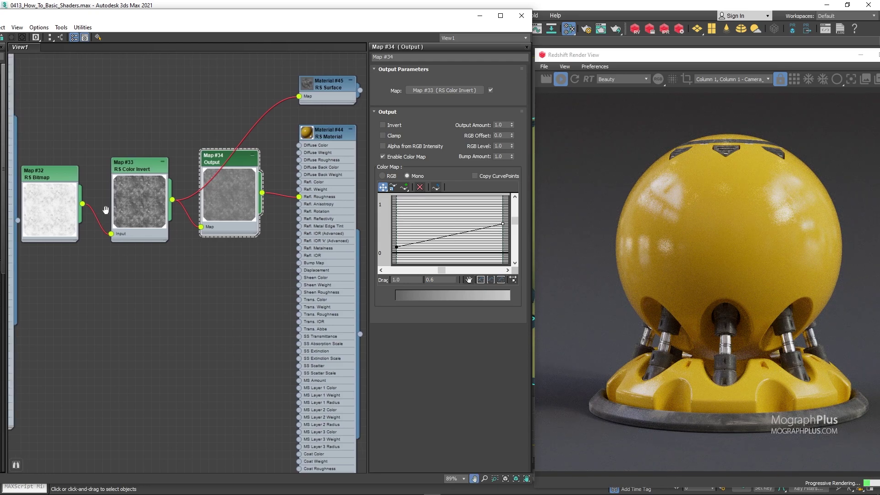
pyautogui.moveTo(180, 186); pyautogui.dragTo(156, 186, button='middle')
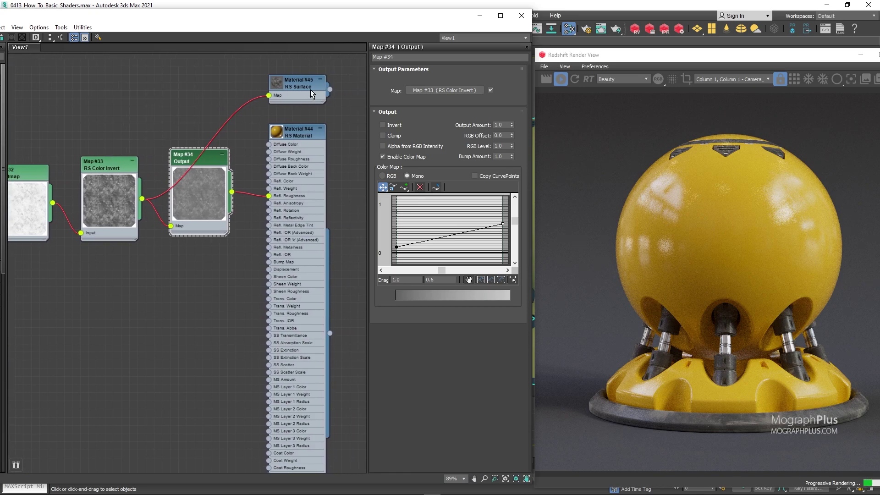
# Assign the RS Surface material to the selected objects to preview its map in the render
pyautogui.moveTo(346, 69); pyautogui.dragTo(38, 211)
pyautogui.moveTo(38, 211); pyautogui.dragTo(71, 219, button='middle')
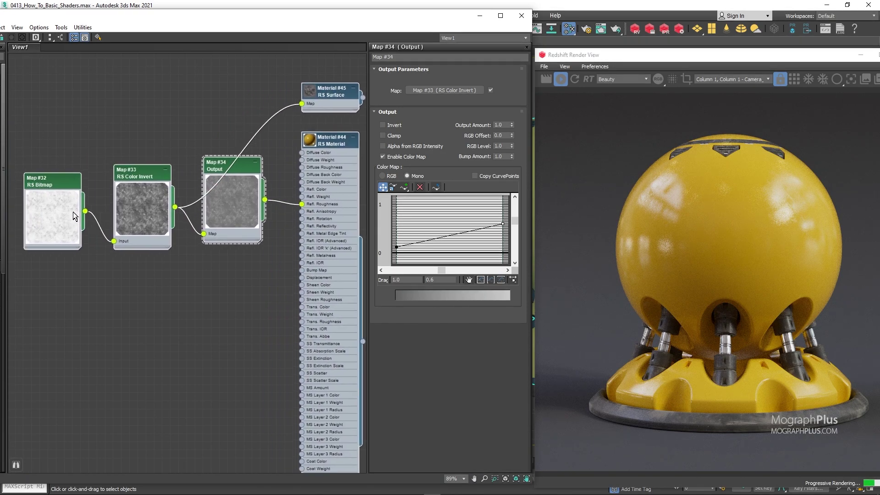
pyautogui.click(322, 92)
pyautogui.rightClick(321, 93)
pyautogui.click(340, 109)
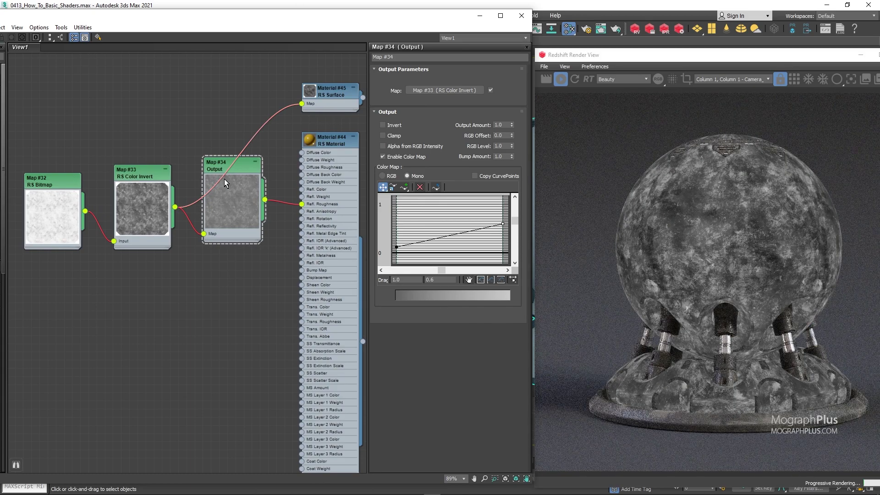
# Connect the Output map's output to the RS Surface material's Map input
pyautogui.moveTo(225, 178); pyautogui.dragTo(203, 198, button='middle')
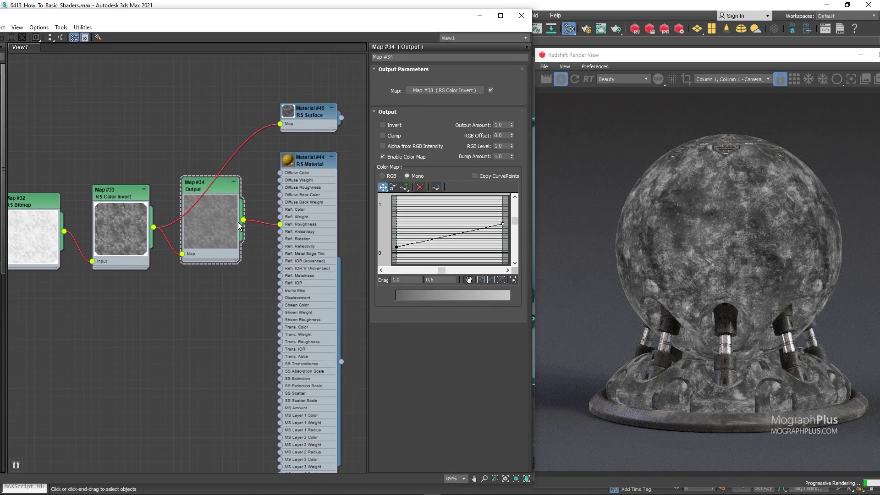
pyautogui.moveTo(238, 227); pyautogui.dragTo(252, 228, button='middle')
pyautogui.moveTo(65, 223); pyautogui.dragTo(63, 213)
pyautogui.moveTo(261, 214); pyautogui.dragTo(294, 125)
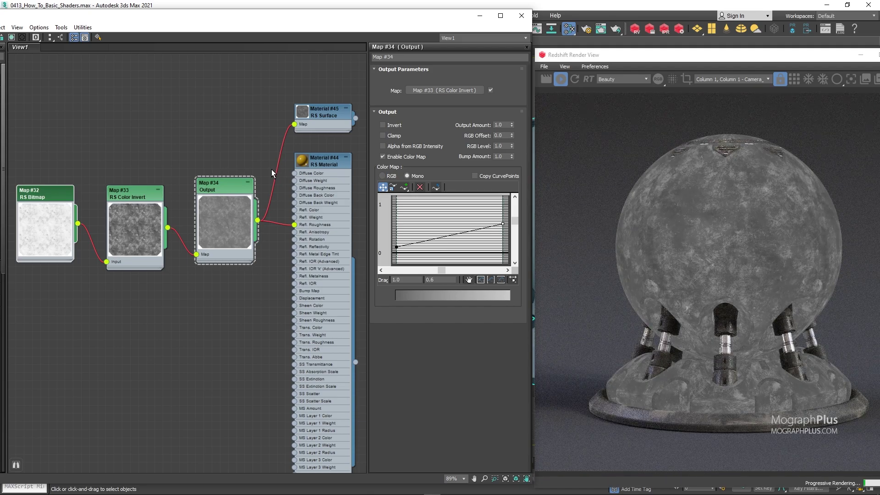
# Compare the maps by feeding RS Color Invert into the RS Surface material's Map input, then reconnecting the Output map
pyautogui.moveTo(168, 228); pyautogui.dragTo(293, 133)
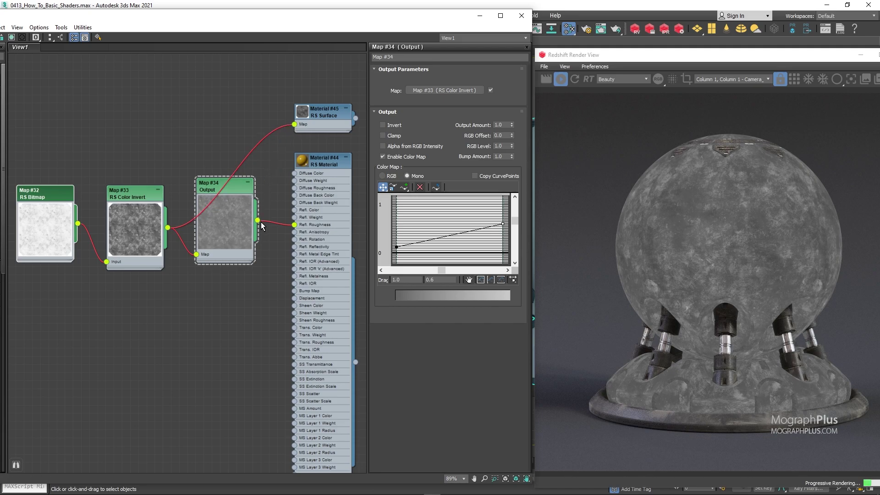
pyautogui.moveTo(258, 221); pyautogui.dragTo(289, 175)
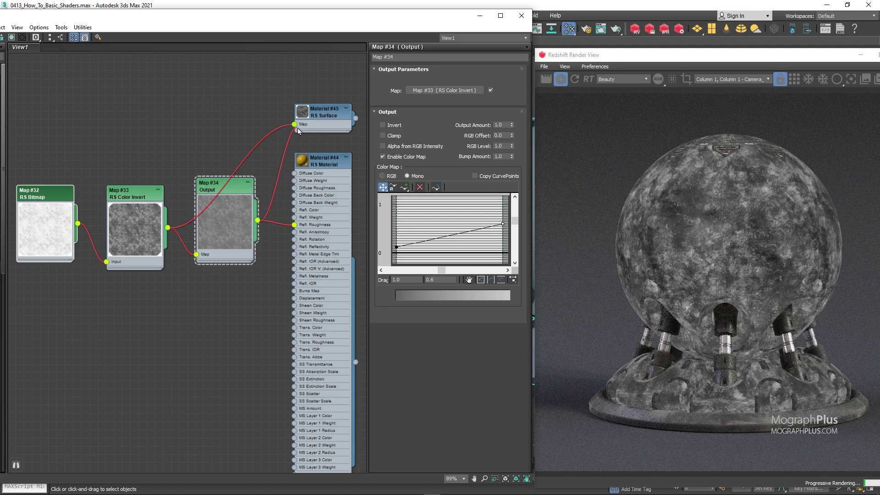
pyautogui.moveTo(298, 128); pyautogui.dragTo(297, 127)
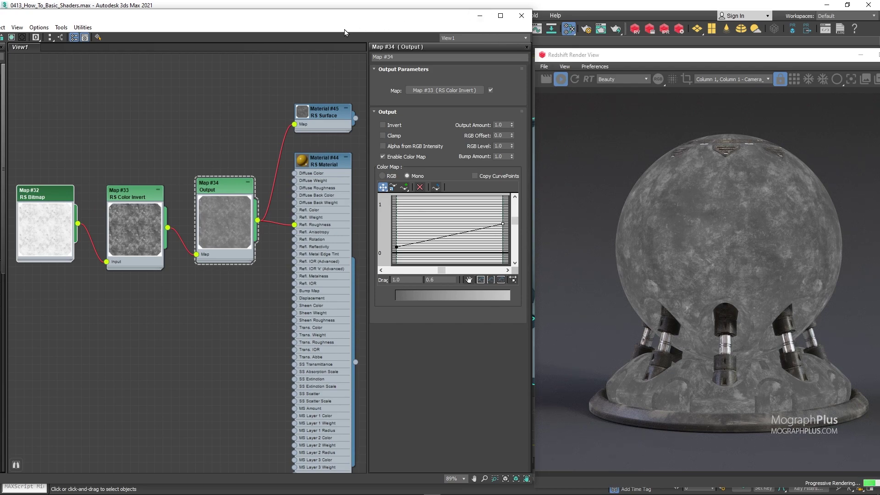
# Hide the Material/Map Browser and reposition the material editor window so the whole node tree fits
pyautogui.click(83, 27)
pyautogui.moveTo(68, 31)
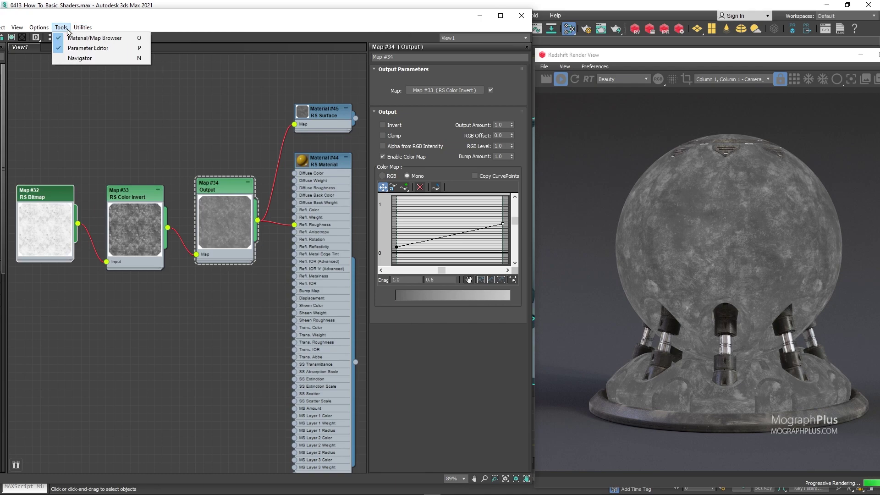
pyautogui.click(72, 38)
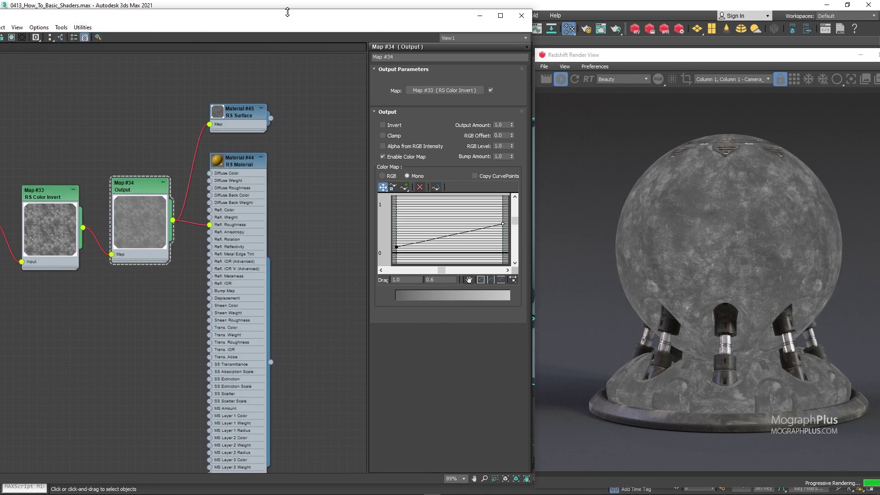
pyautogui.moveTo(288, 12); pyautogui.dragTo(364, 20)
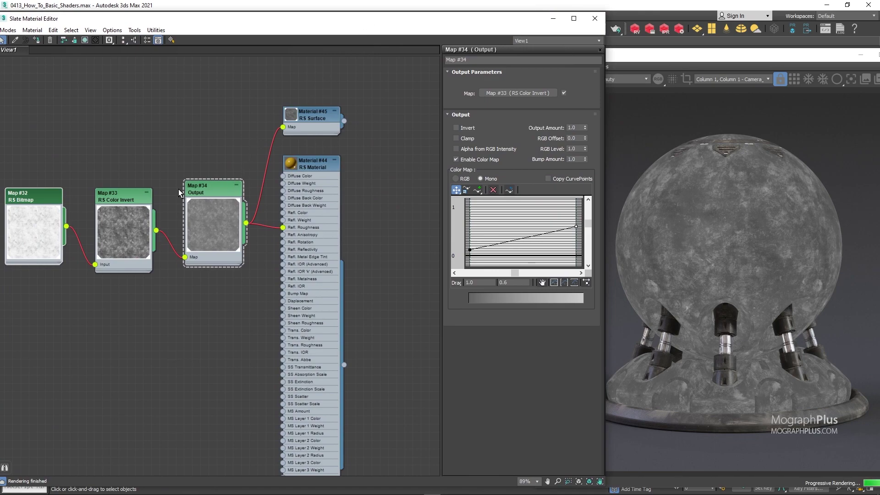
pyautogui.press('o')
pyautogui.press('o')
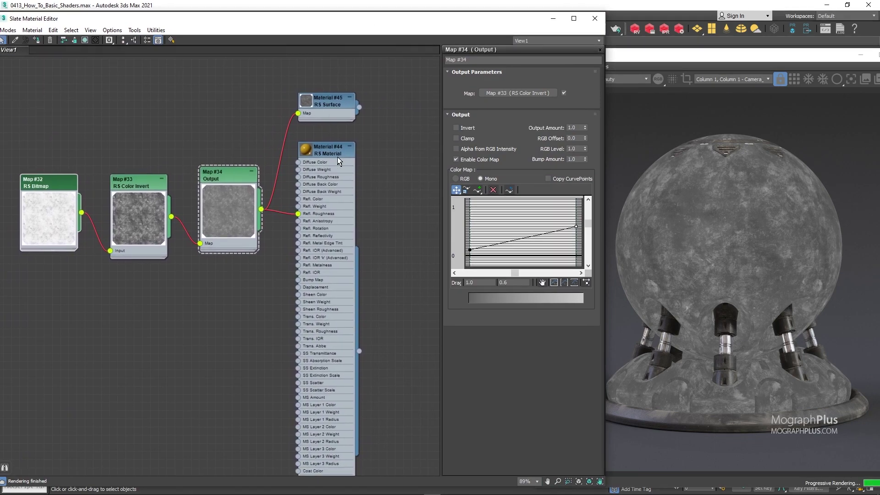
# Shift the node tree sideways and set the RS Material's Sub-Surface Multiple Scattering amount to 0.8
pyautogui.moveTo(394, 102); pyautogui.dragTo(46, 275)
pyautogui.moveTo(61, 216); pyautogui.dragTo(133, 204)
pyautogui.click(411, 163)
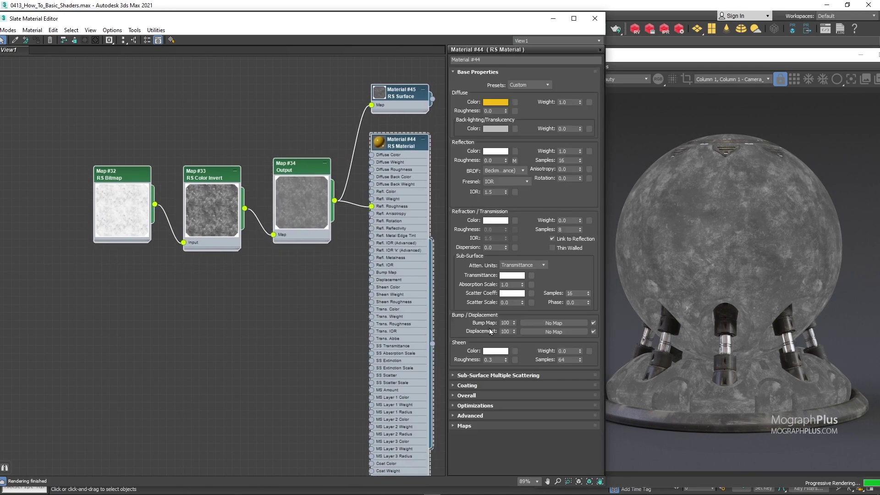
pyautogui.scroll(-5, 489, 303)
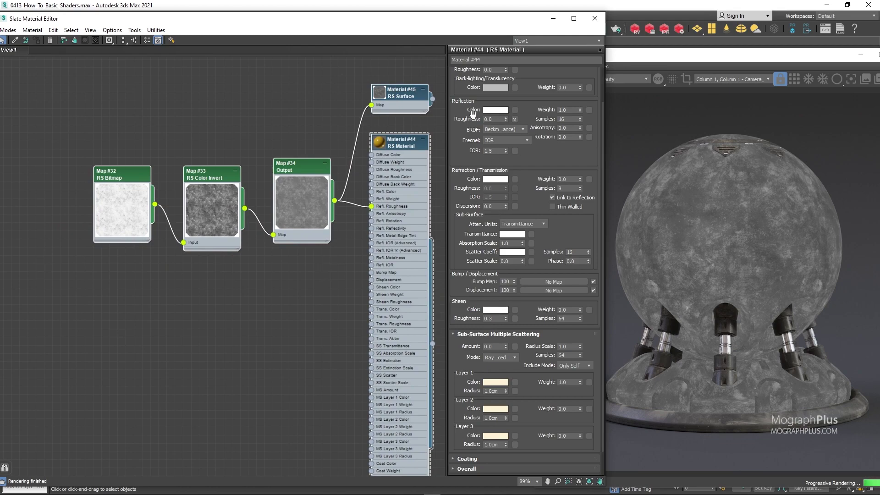
pyautogui.scroll(3, 471, 112)
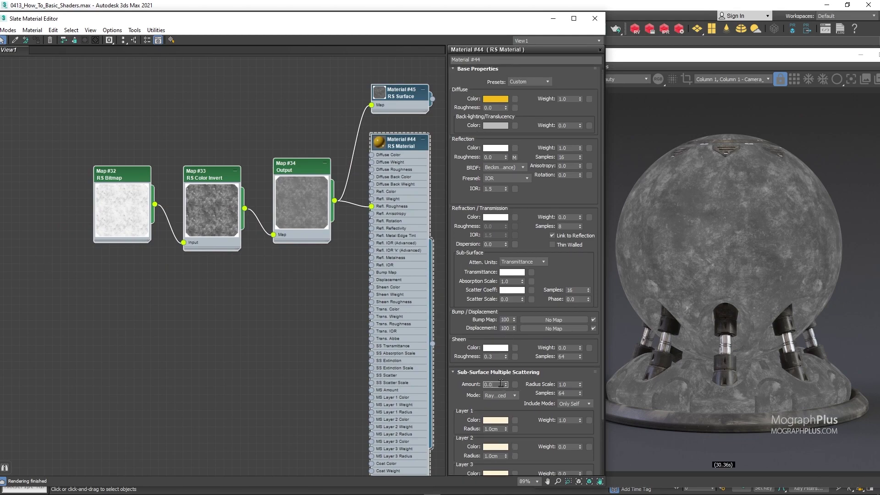
# Assign the yellow RS Material to the selected objects in place of the RS Surface material
pyautogui.rightClick(404, 144)
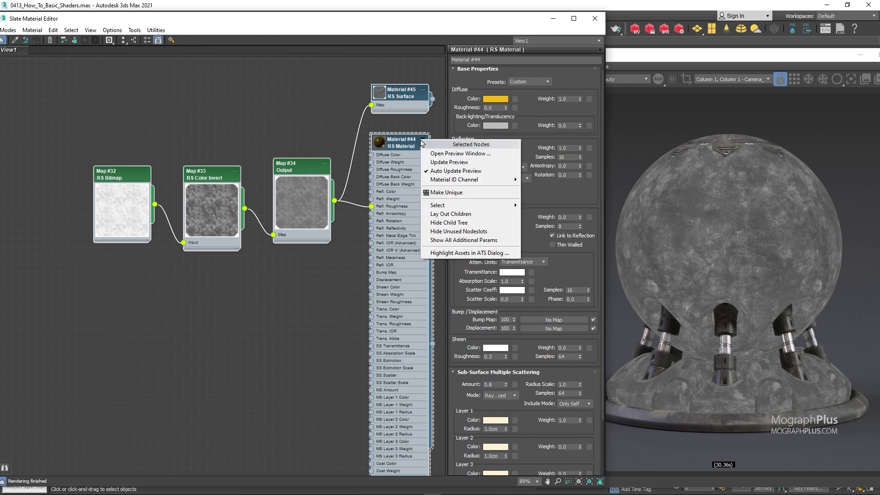
pyautogui.rightClick(389, 148)
pyautogui.rightClick(400, 144)
pyautogui.click(335, 168)
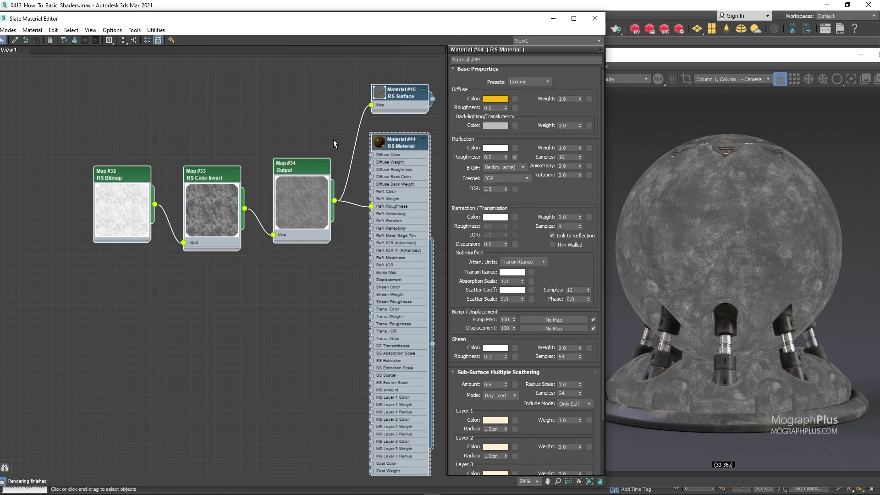
pyautogui.rightClick(408, 145)
pyautogui.click(408, 145)
pyautogui.rightClick(407, 145)
pyautogui.click(421, 158)
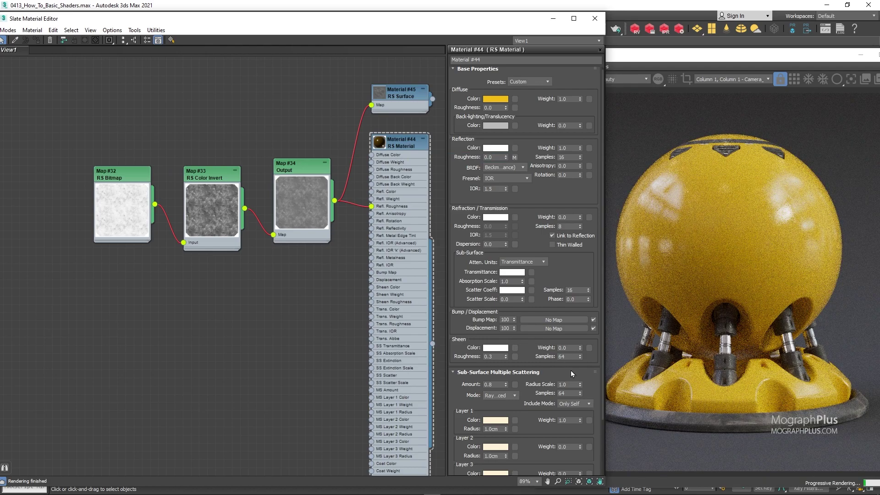
# Set the Sub-Surface Multiple Scattering Radius Scale to 8.0
pyautogui.doubleClick(572, 385)
pyautogui.write('8')
pyautogui.press('Return')
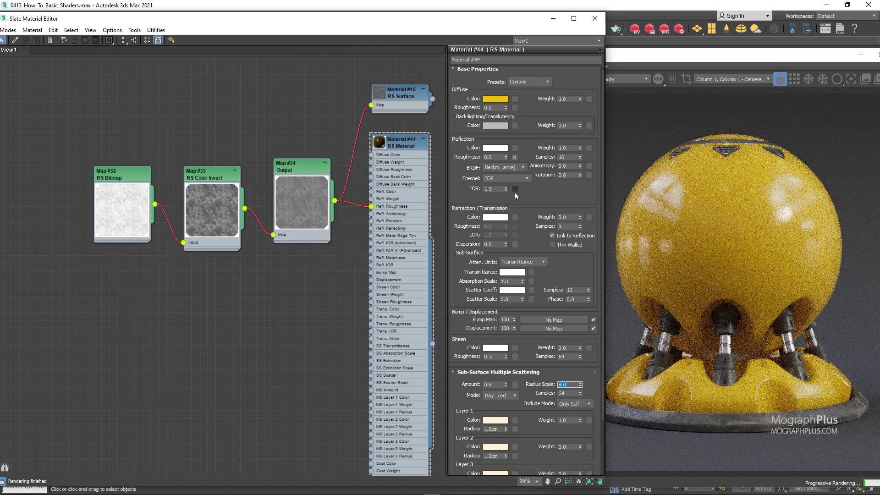
pyautogui.moveTo(513, 22); pyautogui.dragTo(482, 26)
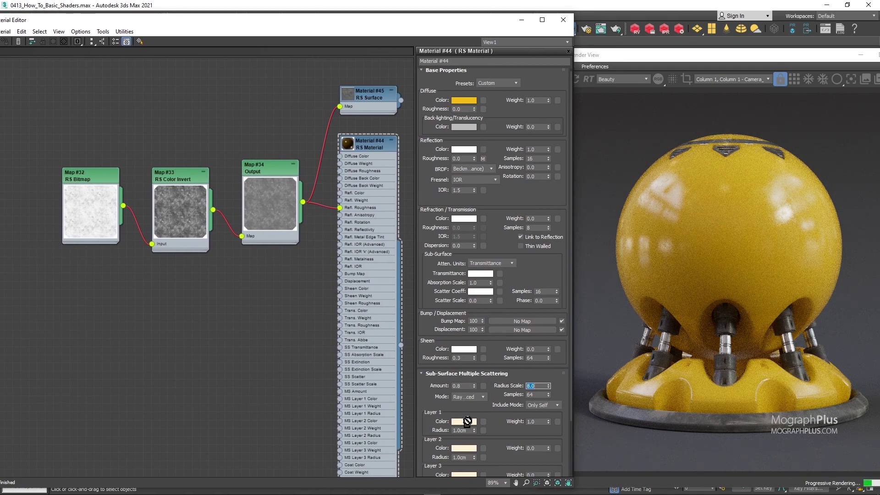
# Copy the RS Material's yellow diffuse color to the Layer 1 scattering color and enlarge the material node's preview
pyautogui.moveTo(464, 423); pyautogui.dragTo(465, 422)
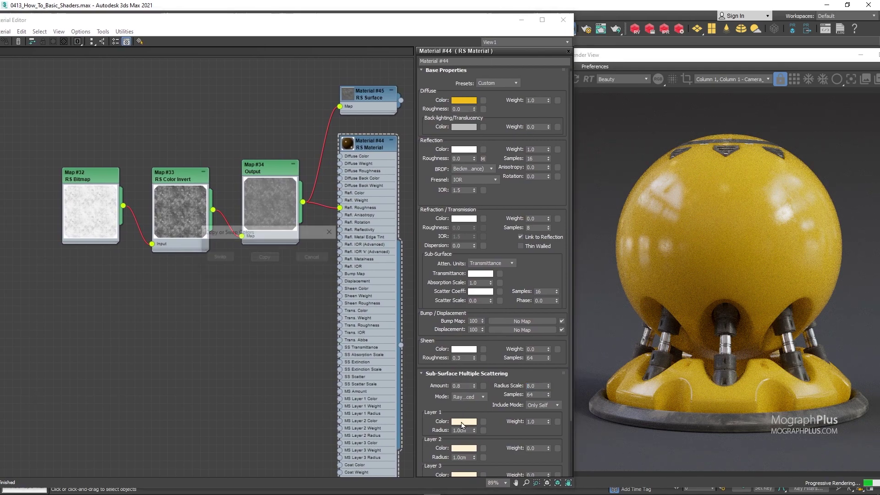
pyautogui.click(264, 258)
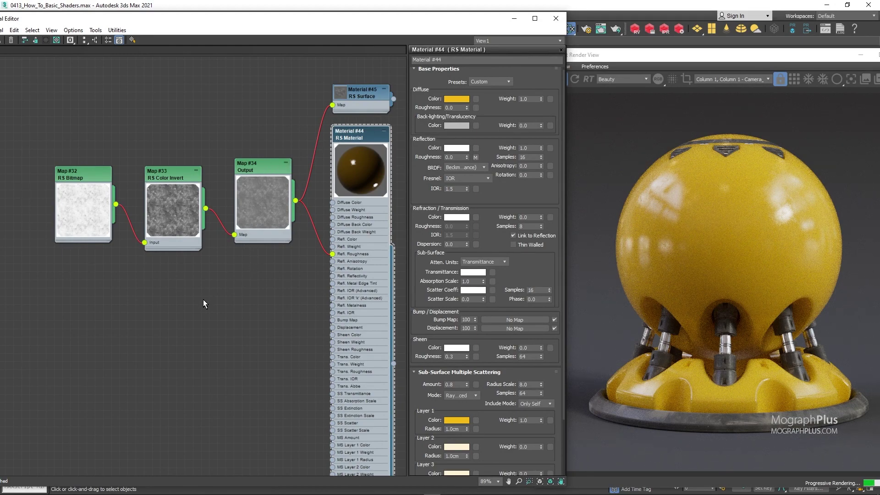
pyautogui.scroll(-4, 257, 342)
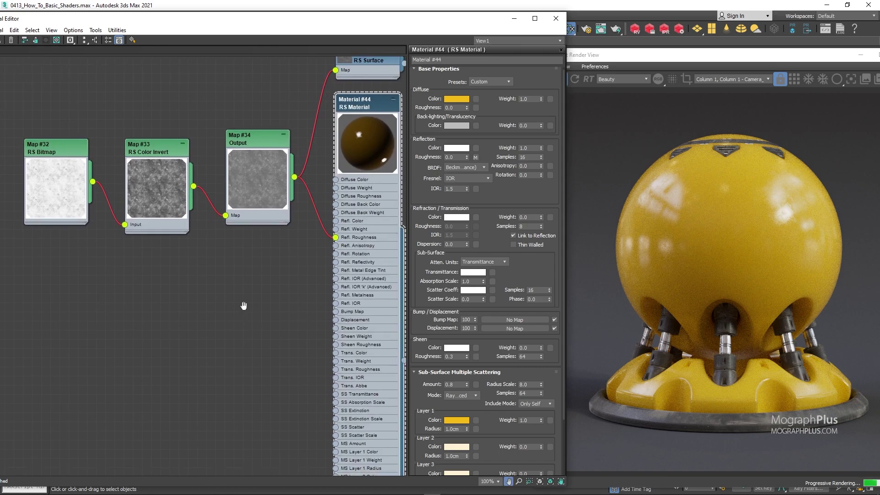
# Add an RS Bump Map node to the node tree and place it below the Output map
pyautogui.moveTo(230, 310); pyautogui.dragTo(242, 296, button='middle')
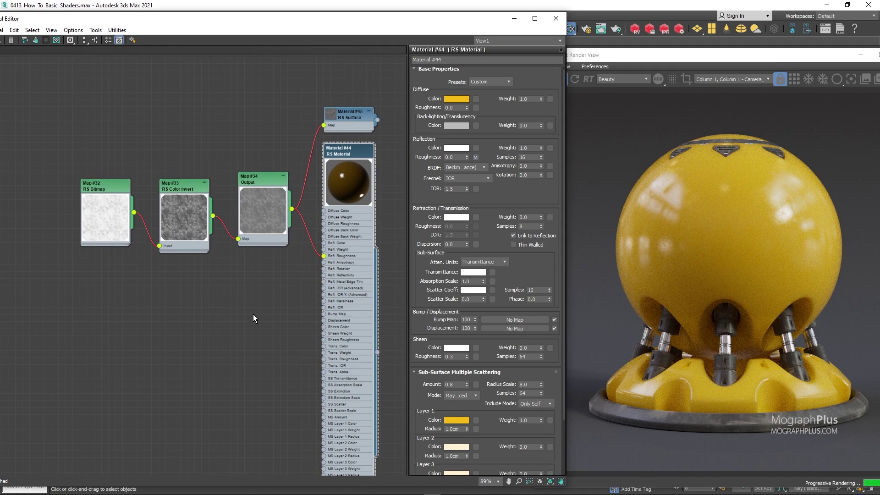
pyautogui.scroll(1, 253, 314)
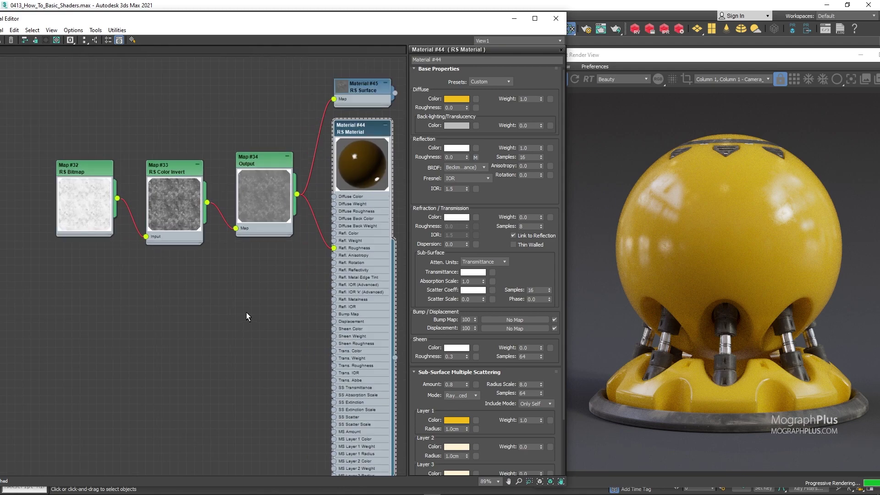
pyautogui.rightClick(171, 316)
pyautogui.moveTo(193, 332)
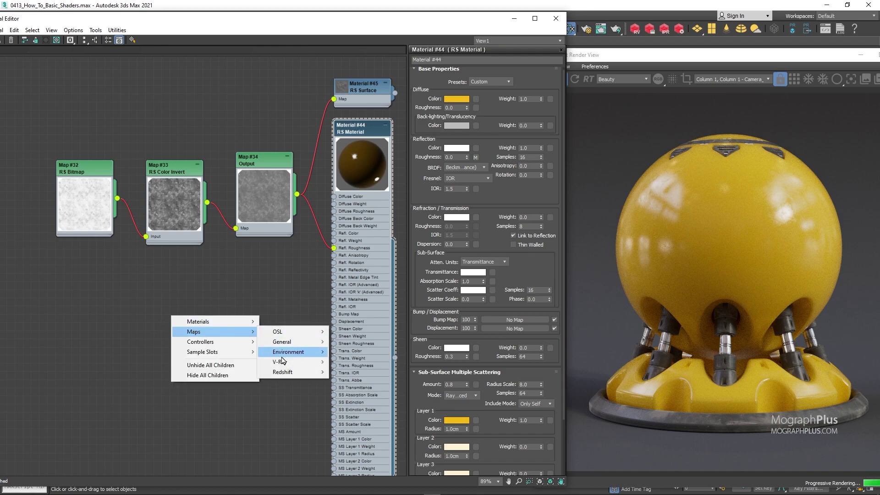
pyautogui.moveTo(291, 372)
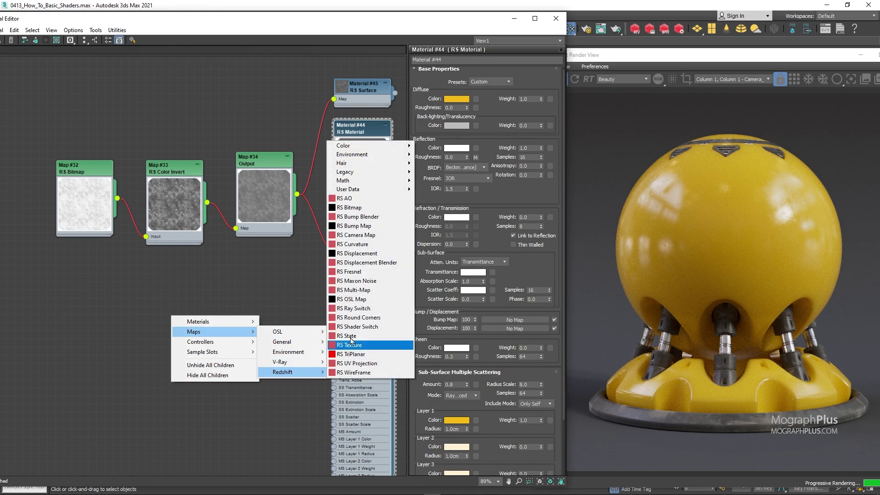
pyautogui.click(392, 226)
pyautogui.moveTo(149, 321); pyautogui.dragTo(247, 324)
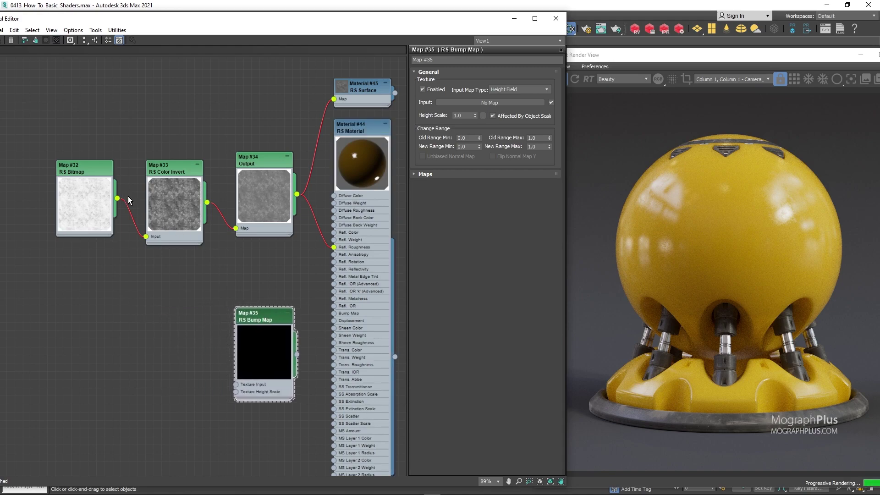
# Assign the RS Surface material to the selected objects and feed it the RS Color Invert map to preview that map
pyautogui.rightClick(370, 85)
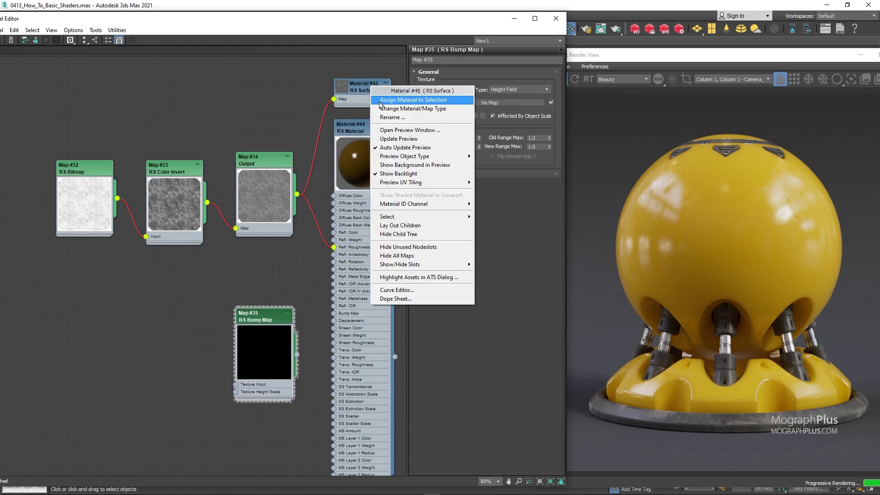
pyautogui.click(382, 100)
pyautogui.moveTo(208, 202); pyautogui.dragTo(335, 102)
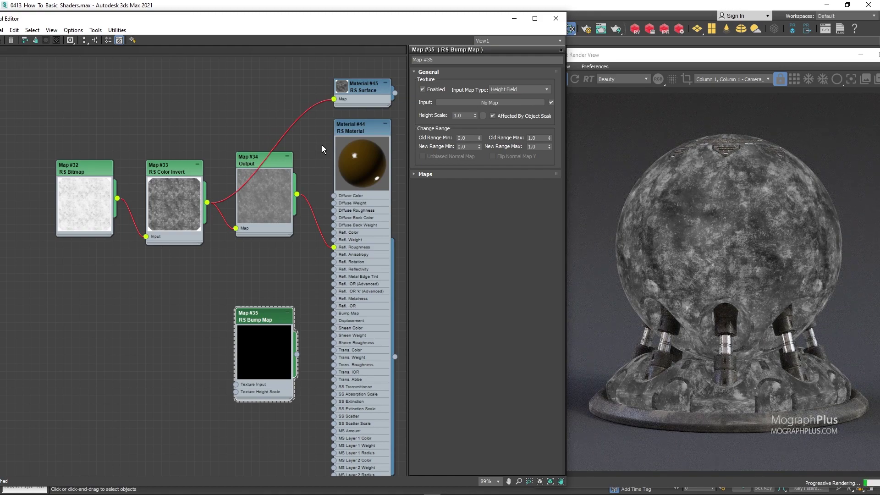
# Collapse the RS Bump Map node's preview and connect the RS Color Invert output to its Texture Input
pyautogui.doubleClick(265, 333)
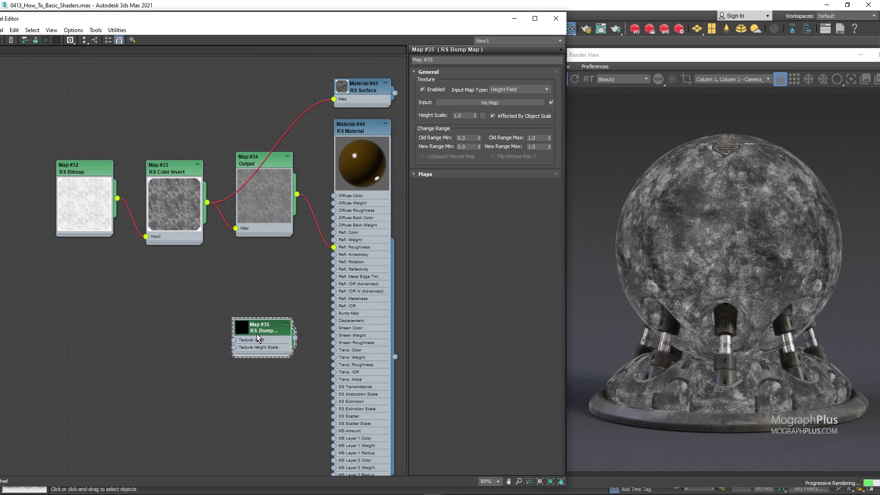
pyautogui.moveTo(257, 334); pyautogui.dragTo(259, 330)
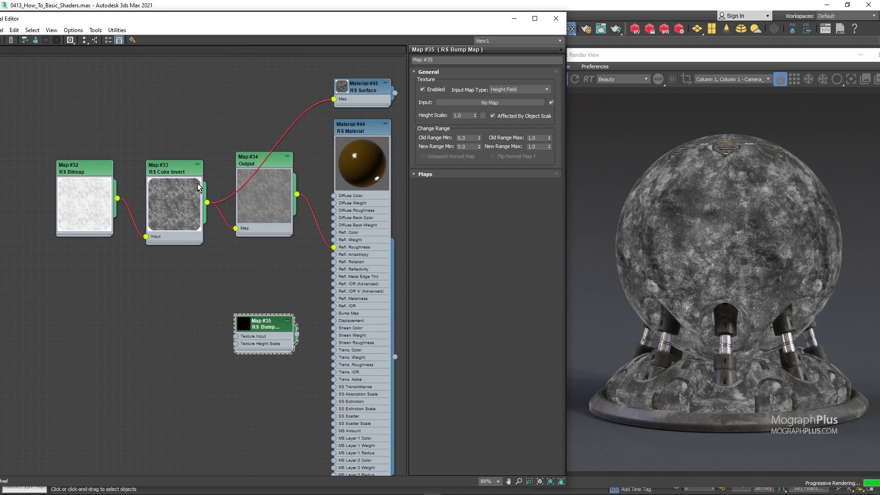
pyautogui.moveTo(208, 203); pyautogui.dragTo(236, 337)
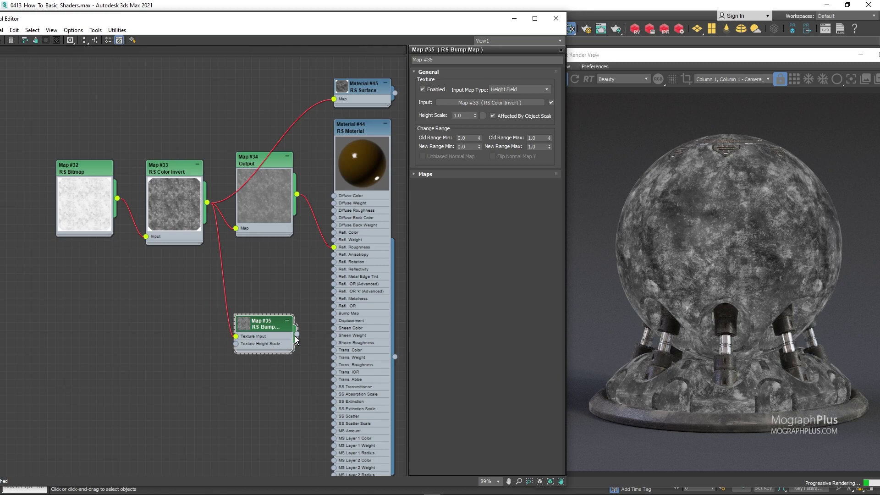
# Connect the RS Bump Map to the RS Material's Bump Map slot and assign the RS Material to the selected objects
pyautogui.doubleClick(368, 299)
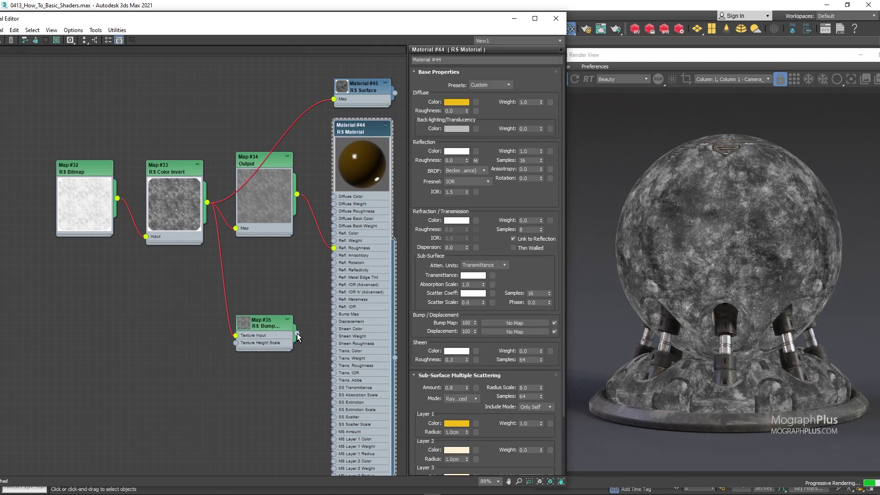
pyautogui.moveTo(297, 334); pyautogui.dragTo(515, 323)
pyautogui.click(249, 284)
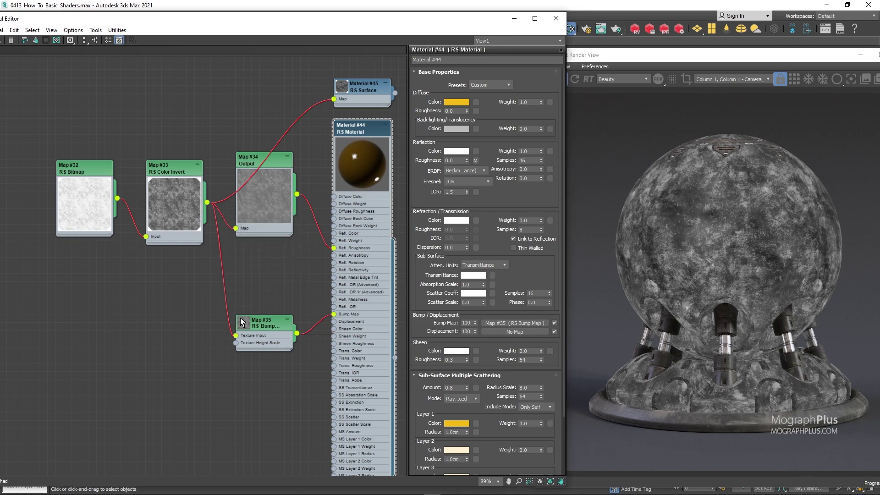
pyautogui.rightClick(370, 126)
pyautogui.click(341, 164)
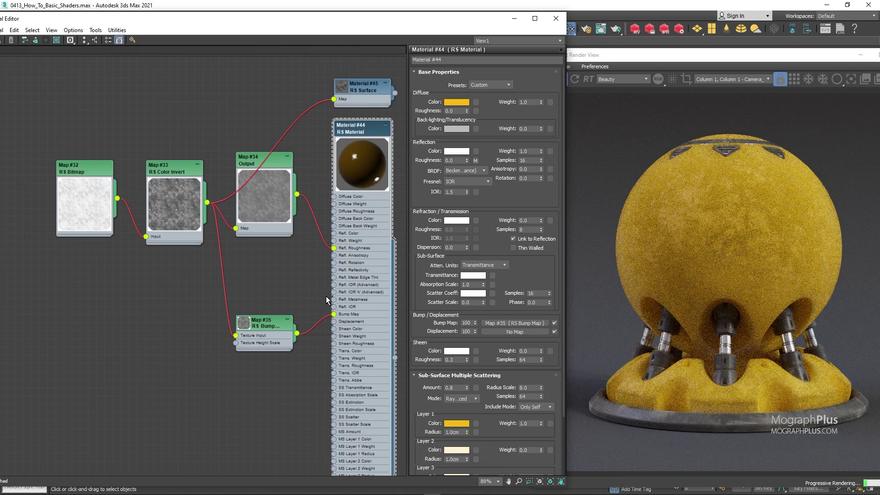
# Set the RS Bump Map's Height Scale to 0.05, and reduce it further to 0.01
pyautogui.doubleClick(278, 320)
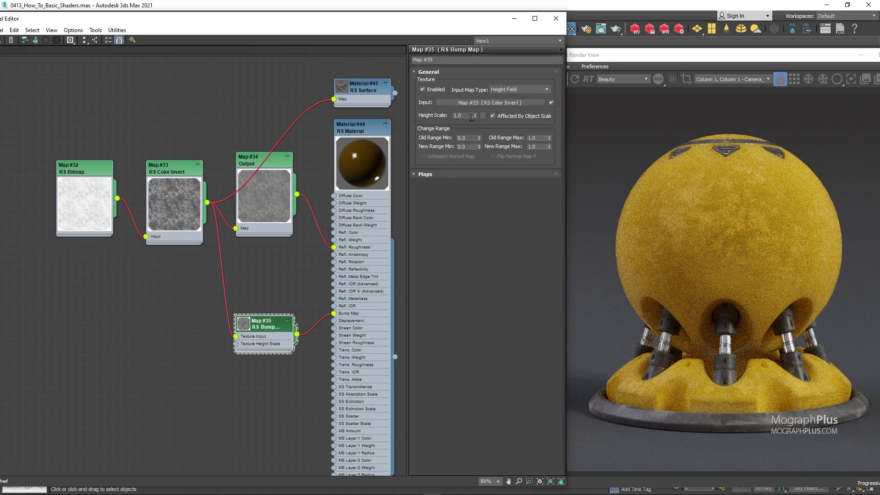
pyautogui.doubleClick(465, 115)
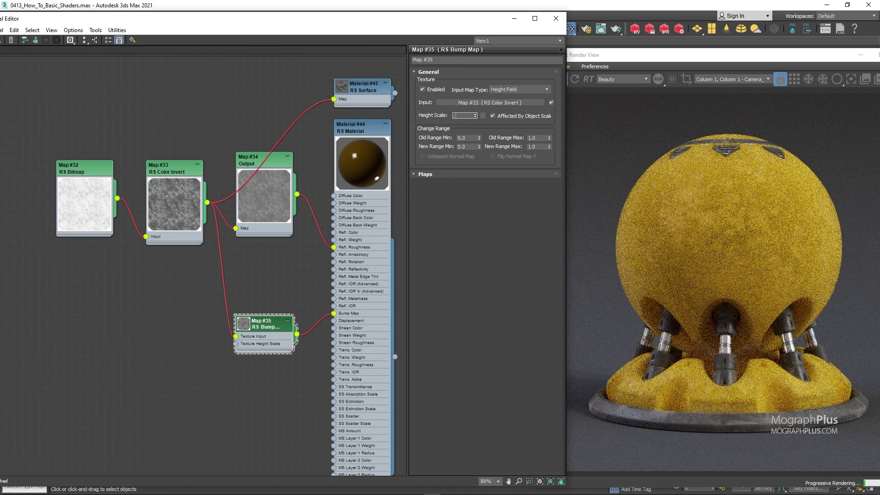
pyautogui.write('.05')
pyautogui.press('Return')
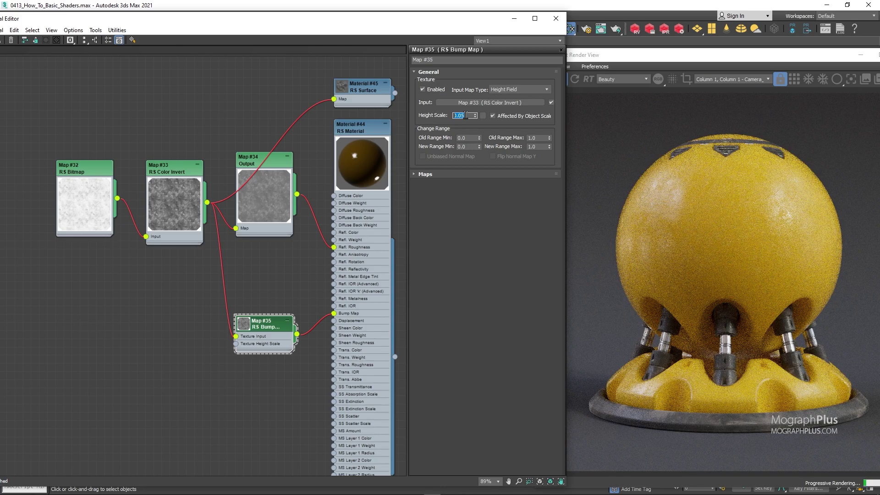
pyautogui.write('.01')
pyautogui.press('Return')
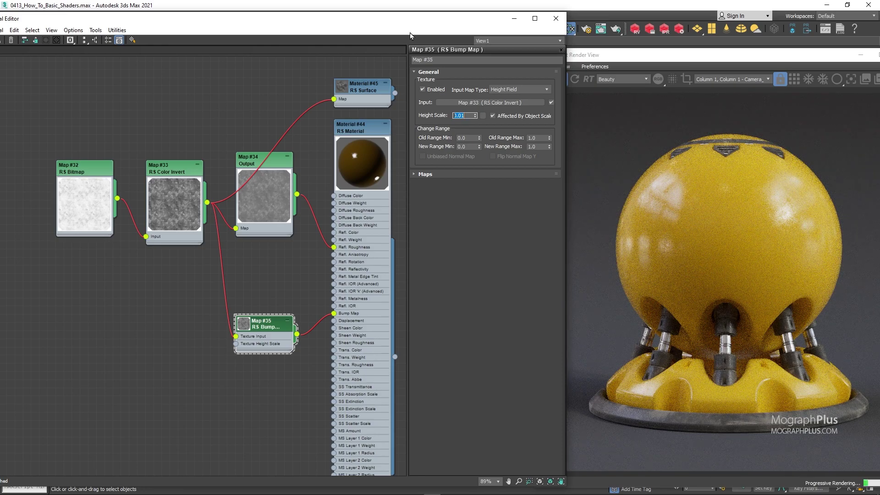
# Stop the interactive render and draw a render region around the upper half of the yellow sphere
pyautogui.click(614, 118)
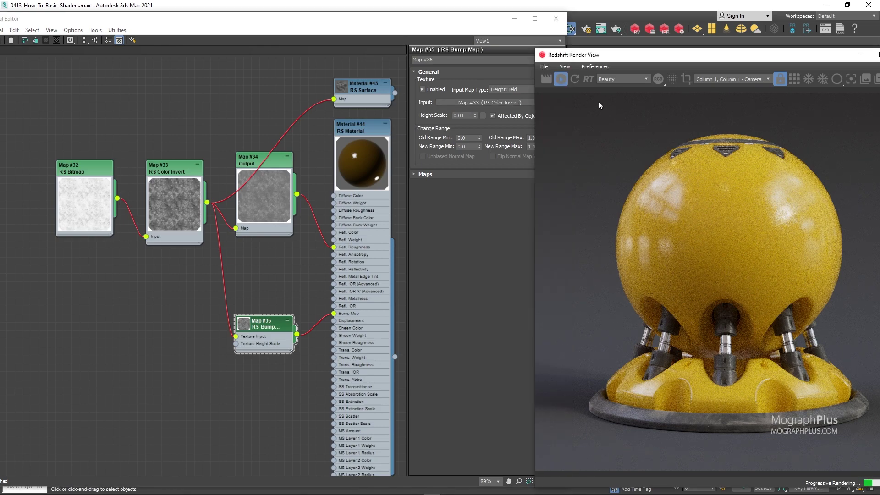
pyautogui.click(561, 83)
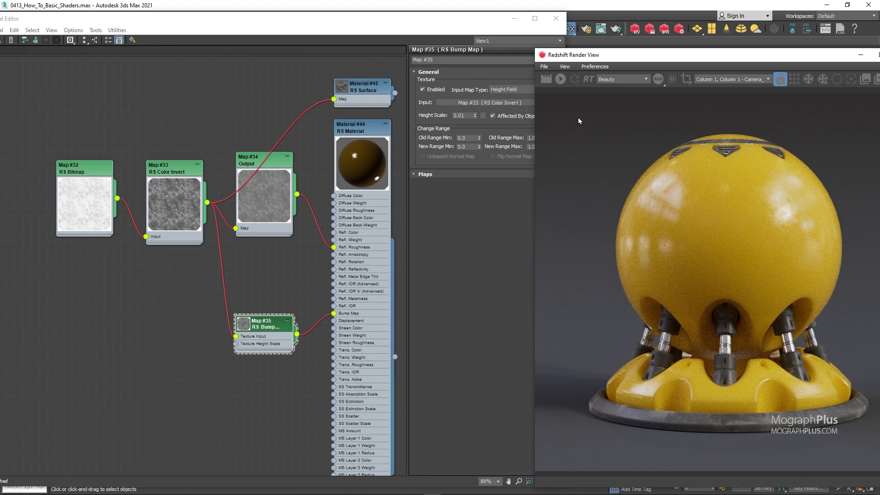
pyautogui.moveTo(590, 122); pyautogui.dragTo(860, 263)
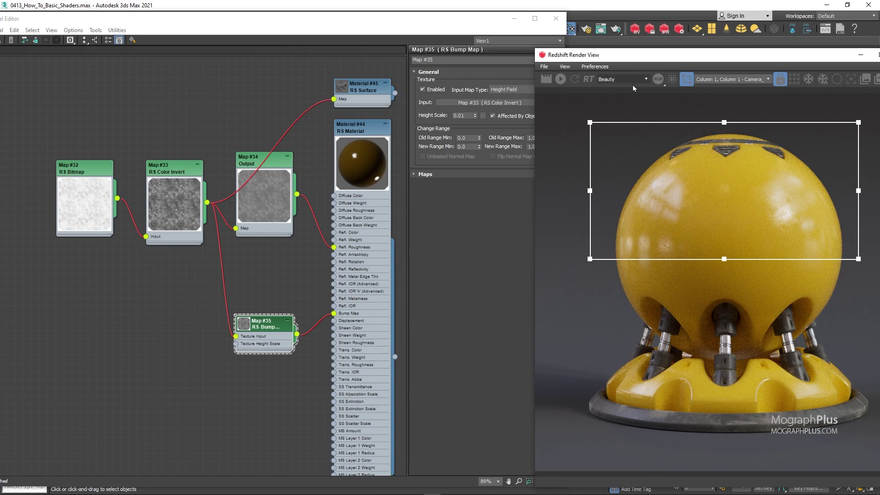
# Increase the render output width and height in the common render settings and close Render Setup
pyautogui.click(590, 48)
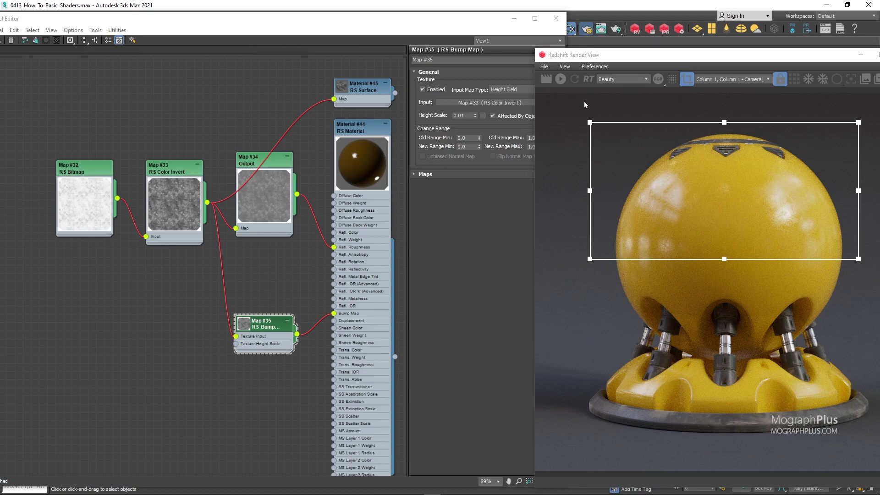
pyautogui.press('F10')
pyautogui.click(317, 156)
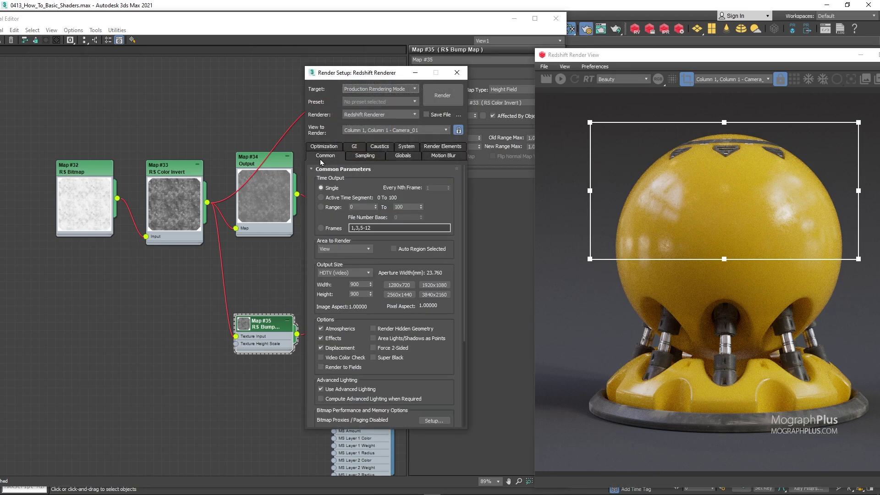
pyautogui.doubleClick(362, 281)
pyautogui.write('16')
pyautogui.doubleClick(356, 294)
pyautogui.click(458, 74)
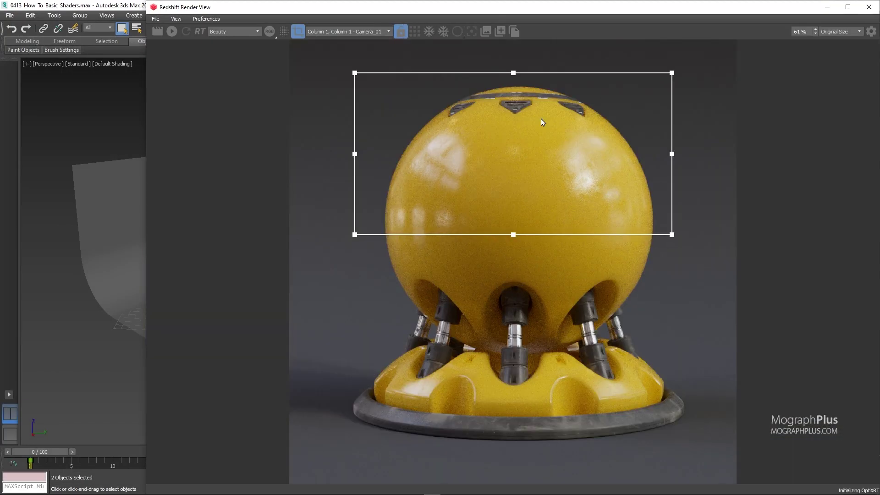
# Set the RS Bump Map's Height Scale to 0.003 and re-render the region in the maximized render view
pyautogui.scroll(3, 541, 119)
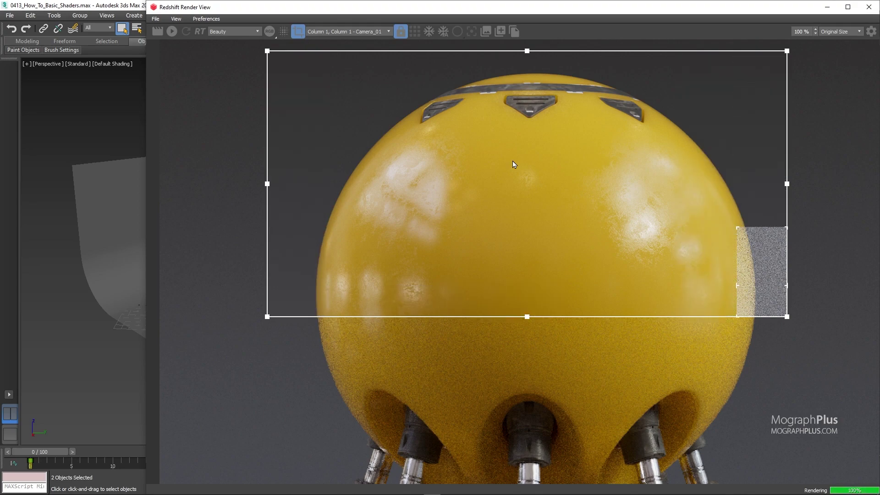
pyautogui.press('m')
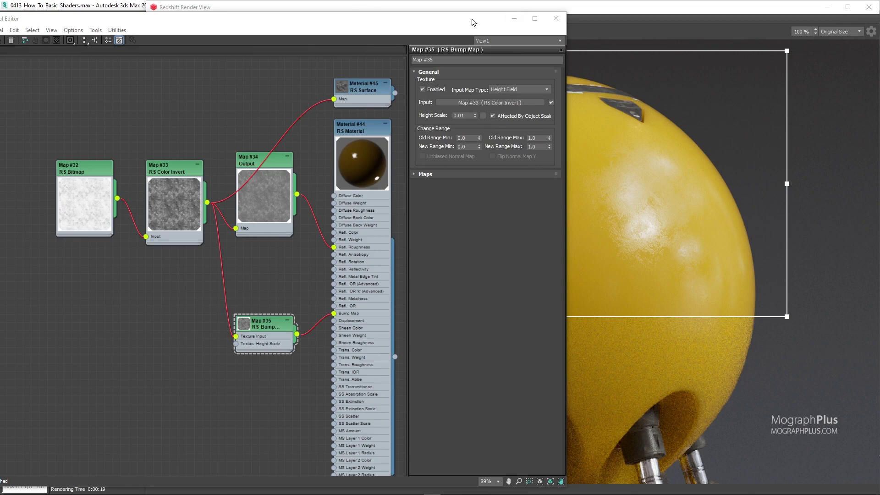
pyautogui.moveTo(466, 22); pyautogui.dragTo(262, 32)
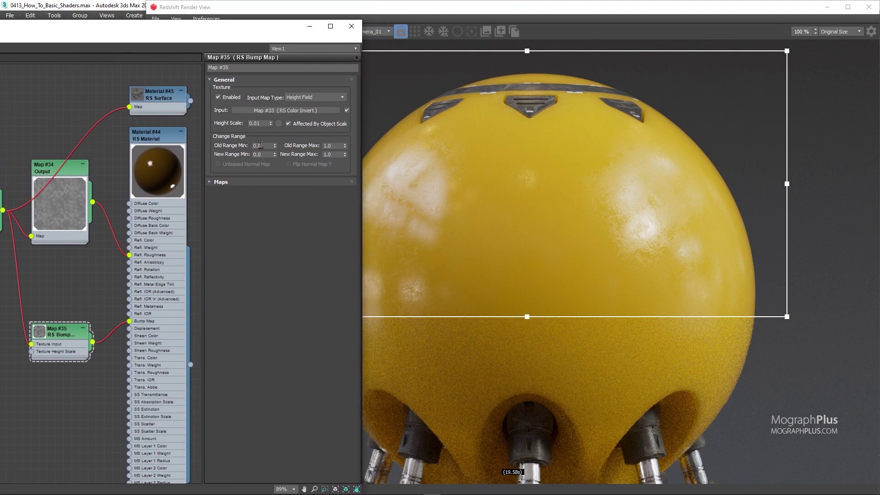
pyautogui.doubleClick(259, 125)
pyautogui.doubleClick(529, 9)
pyautogui.click(11, 28)
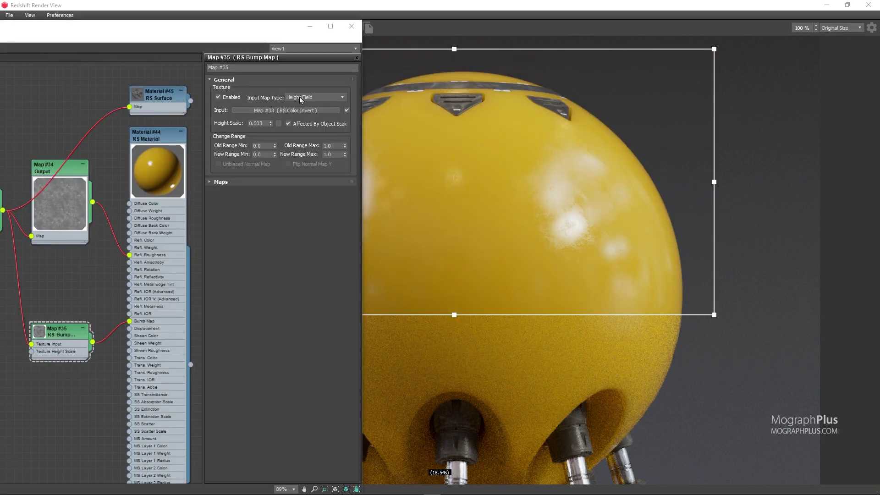
# Restore the render view window, turn off the render region and scale the image to Fit Window
pyautogui.moveTo(405, 6); pyautogui.dragTo(537, 15)
pyautogui.click(327, 34)
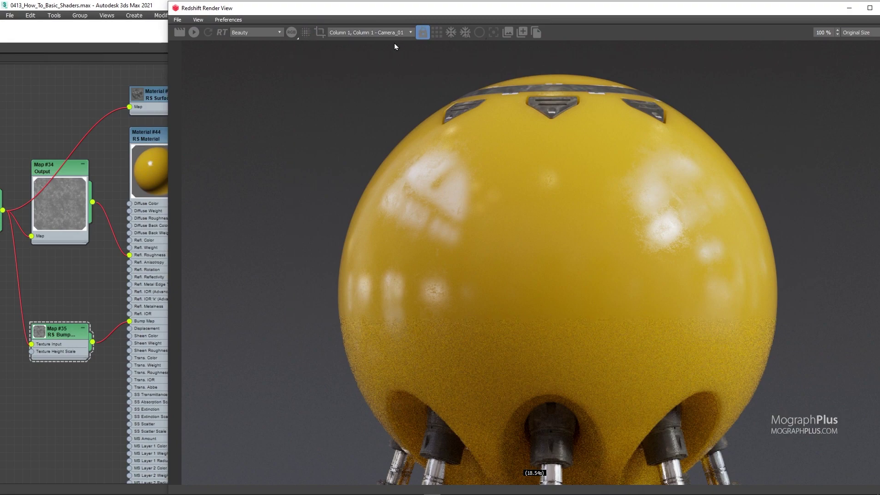
pyautogui.click(856, 32)
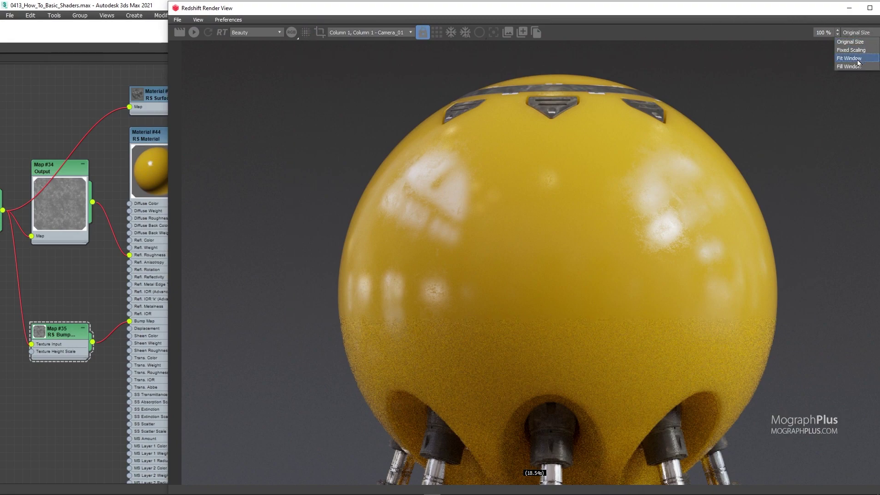
pyautogui.click(856, 60)
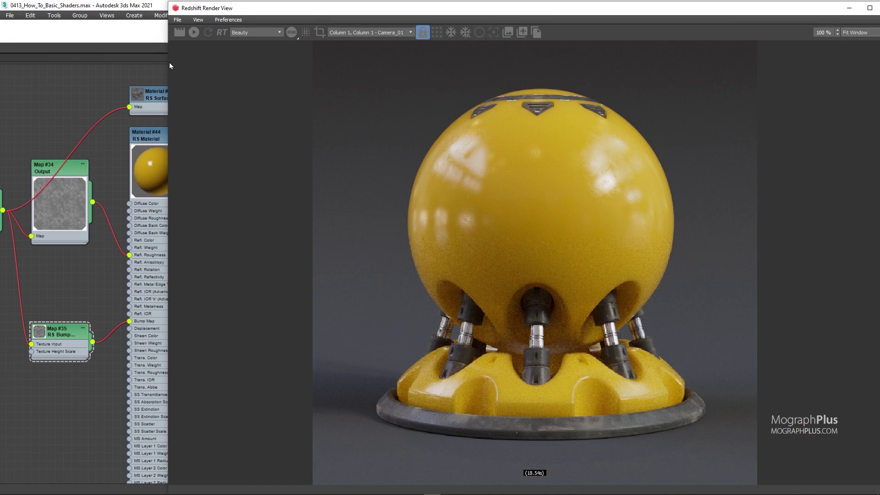
# Narrow the render view window, move it down slightly and restart the interactive render
pyautogui.moveTo(169, 62); pyautogui.dragTo(449, 63)
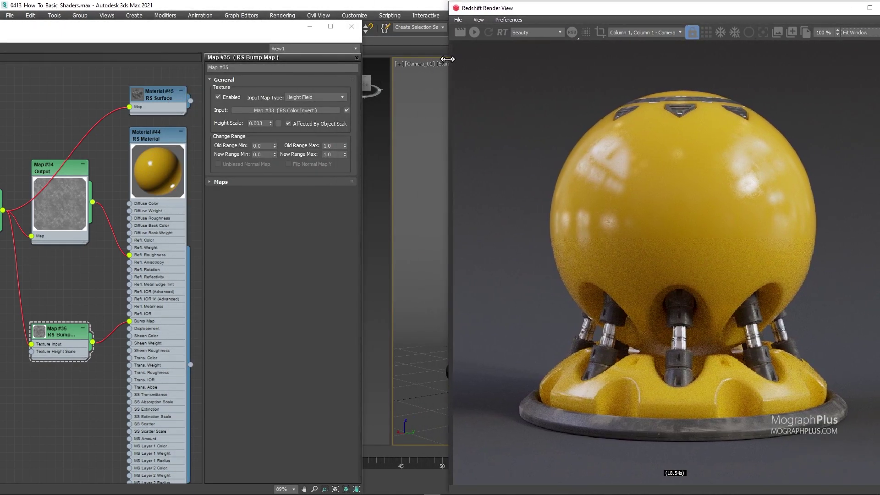
pyautogui.moveTo(474, 12); pyautogui.dragTo(470, 46)
pyautogui.click(469, 68)
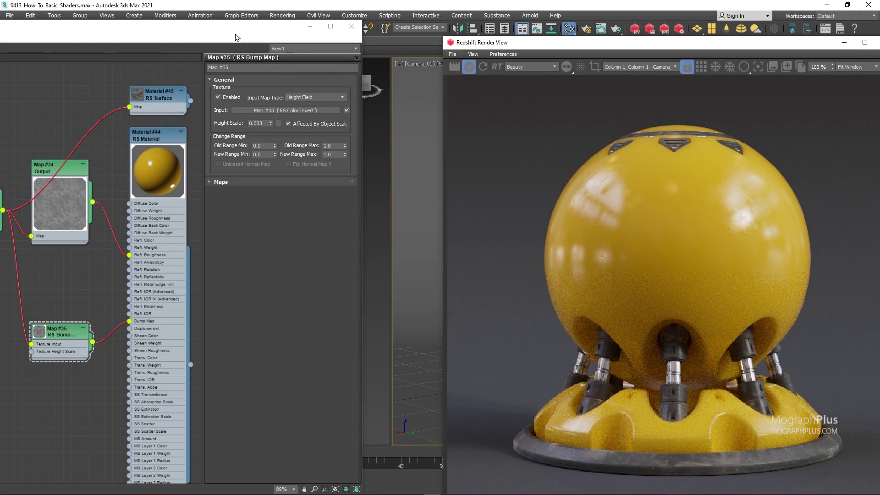
# Arrange the material editor and the render view side by side with the whole node tree in view
pyautogui.moveTo(236, 37); pyautogui.dragTo(355, 30)
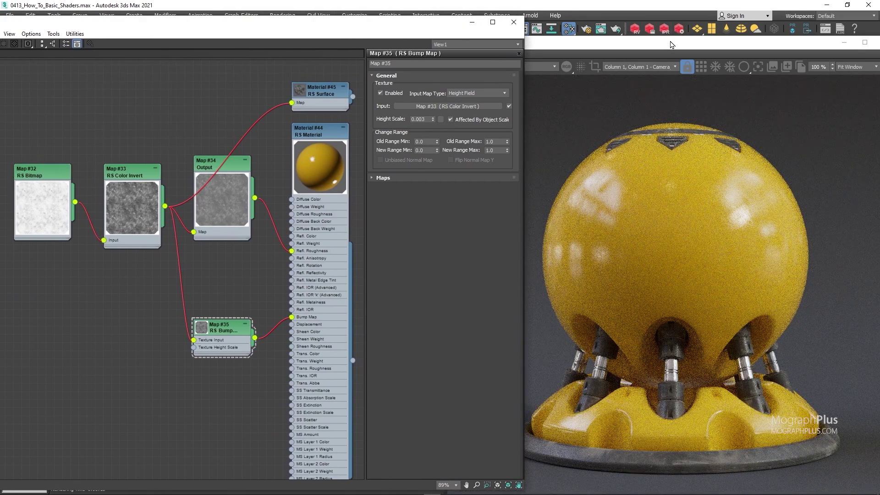
pyautogui.moveTo(670, 44); pyautogui.dragTo(693, 35)
pyautogui.click(418, 24)
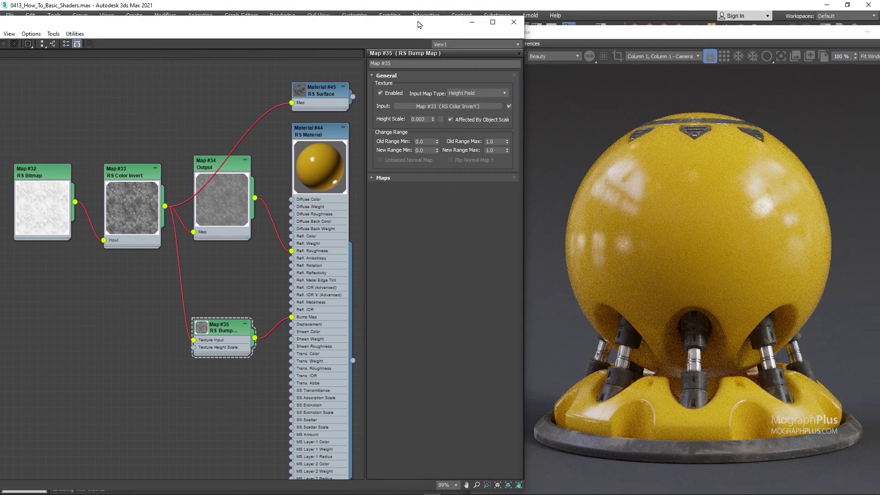
pyautogui.moveTo(418, 24); pyautogui.dragTo(419, 23)
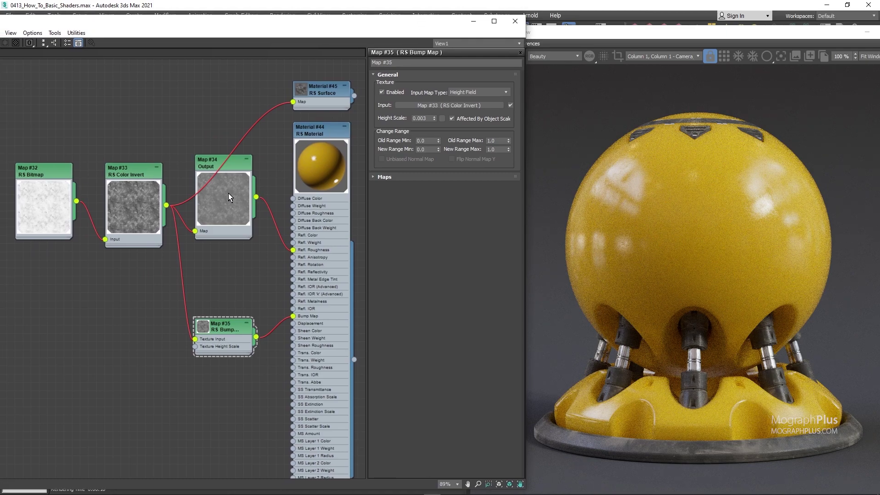
# Add an RS Maxon Noise map below the existing nodes, enlarge its preview and move it up beside the bump map
pyautogui.moveTo(182, 205); pyautogui.dragTo(182, 196, button='middle')
pyautogui.rightClick(91, 360)
pyautogui.moveTo(115, 374)
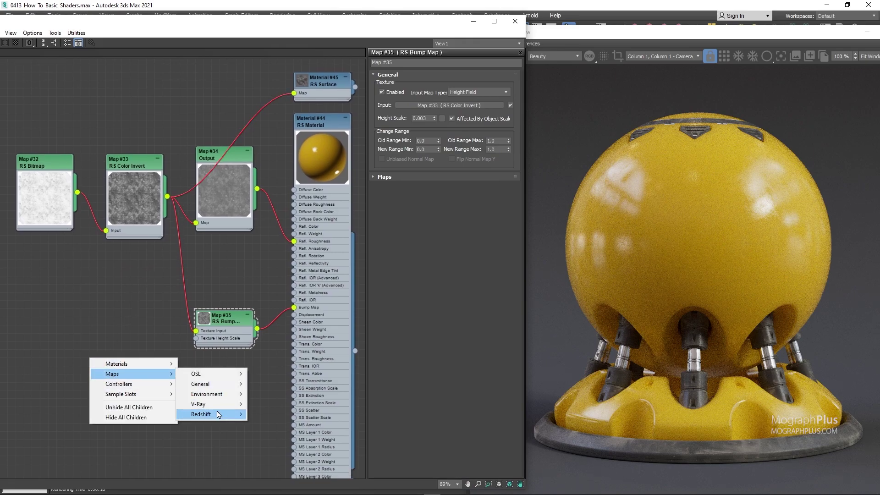
pyautogui.moveTo(218, 415)
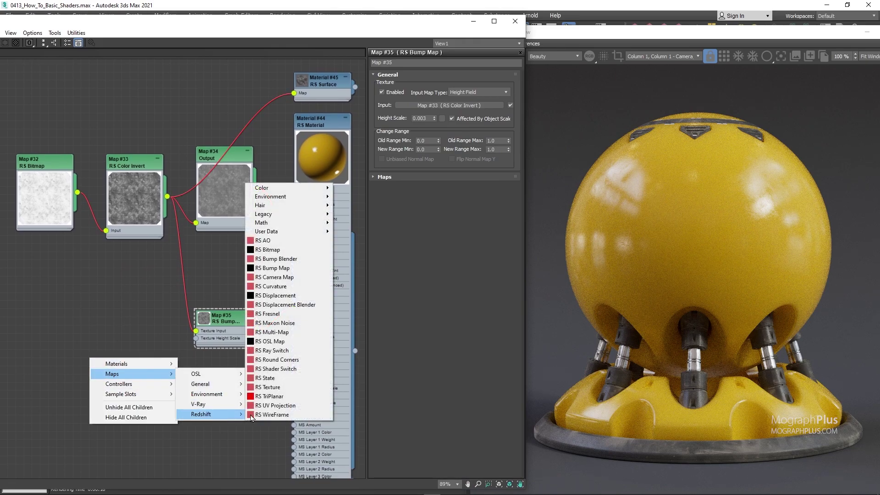
pyautogui.click(310, 325)
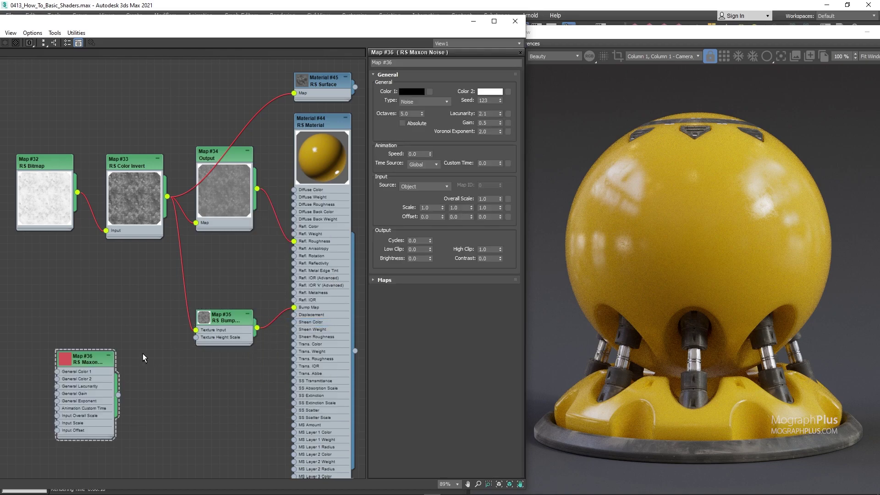
pyautogui.doubleClick(67, 360)
pyautogui.moveTo(81, 356); pyautogui.dragTo(81, 313)
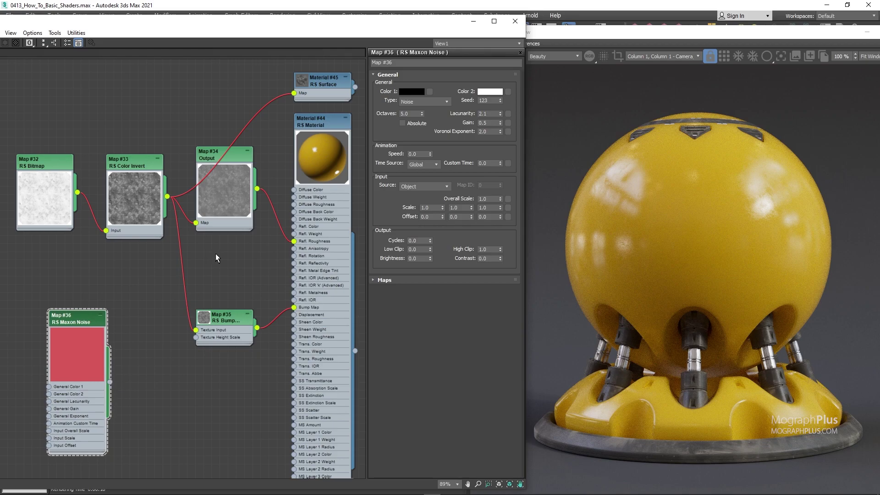
# Connect the RS Maxon Noise output to the RS Surface material and assign that material to the selected objects
pyautogui.click(300, 96)
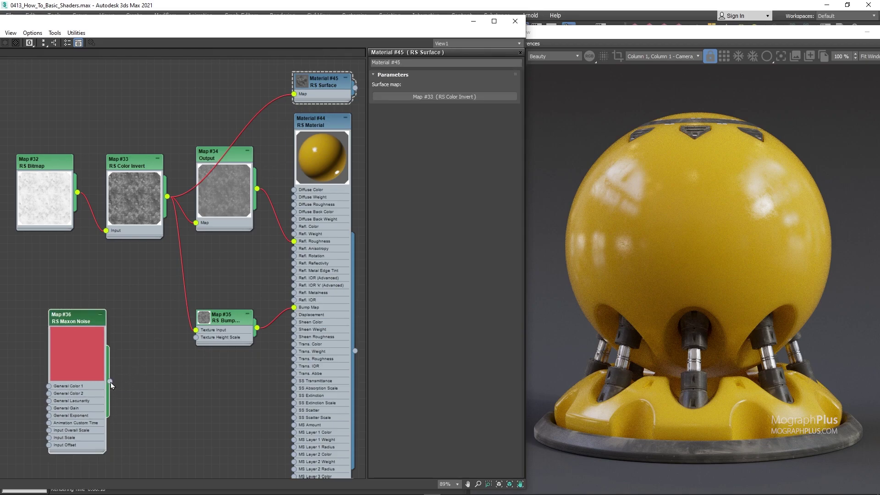
pyautogui.moveTo(111, 383); pyautogui.dragTo(320, 88)
pyautogui.rightClick(319, 88)
pyautogui.click(335, 170)
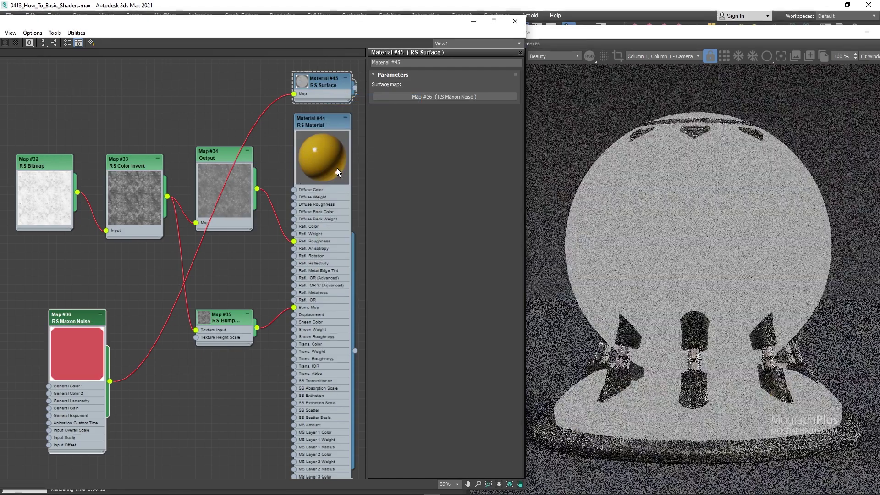
# Set the RS Maxon Noise Overall Scale to 90 and assign the yellow RS Material back to the selected objects
pyautogui.click(83, 320)
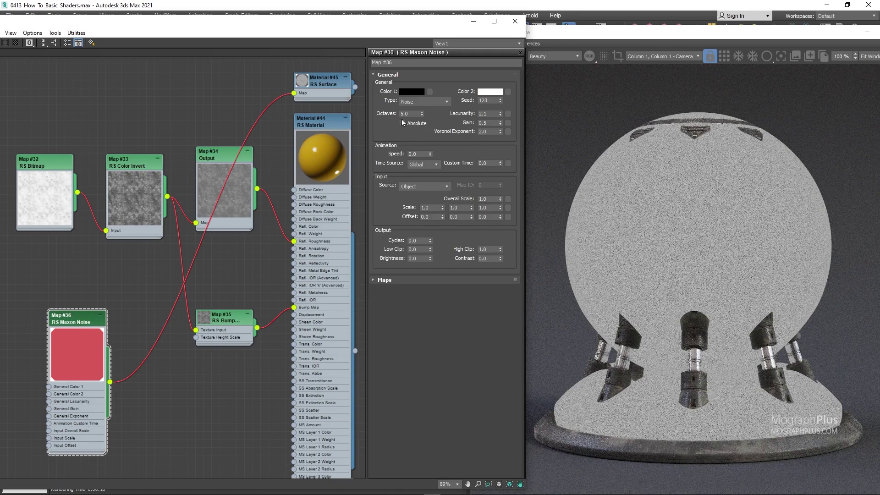
pyautogui.click(490, 199)
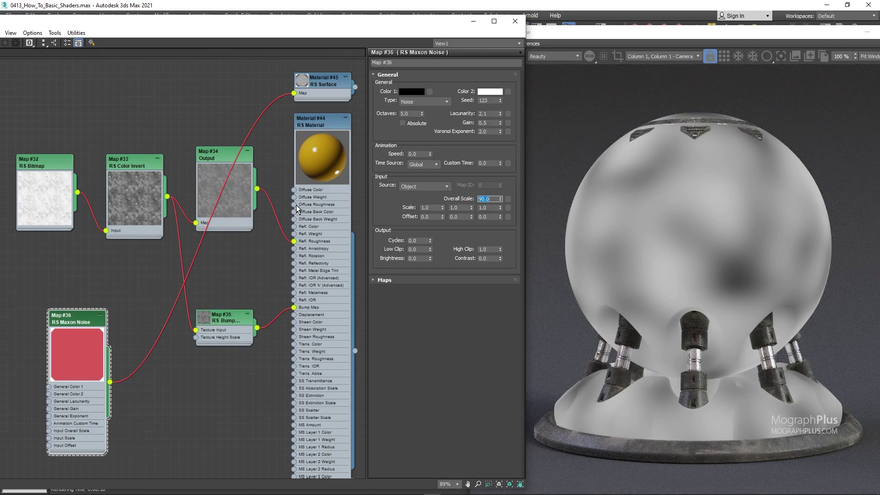
pyautogui.rightClick(327, 125)
pyautogui.click(307, 173)
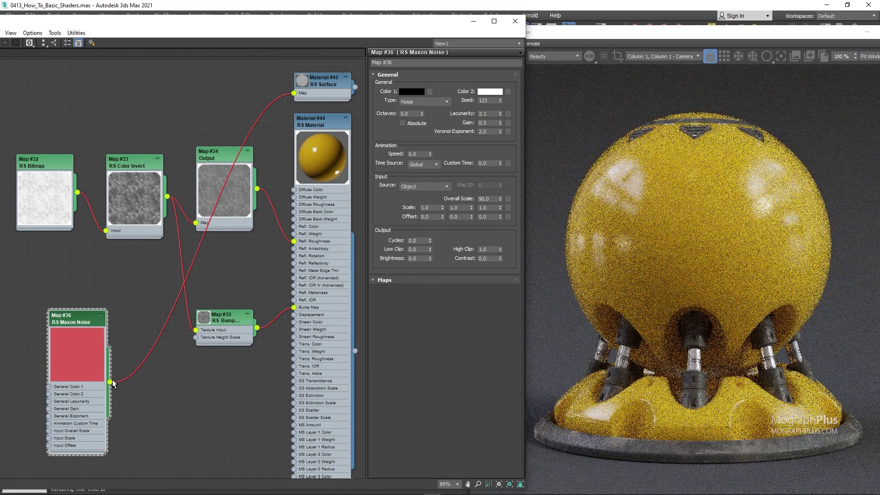
# Create a second RS Bump Map fed by the RS Maxon Noise output
pyautogui.moveTo(96, 386); pyautogui.dragTo(174, 385)
pyautogui.moveTo(197, 401)
pyautogui.moveTo(288, 446)
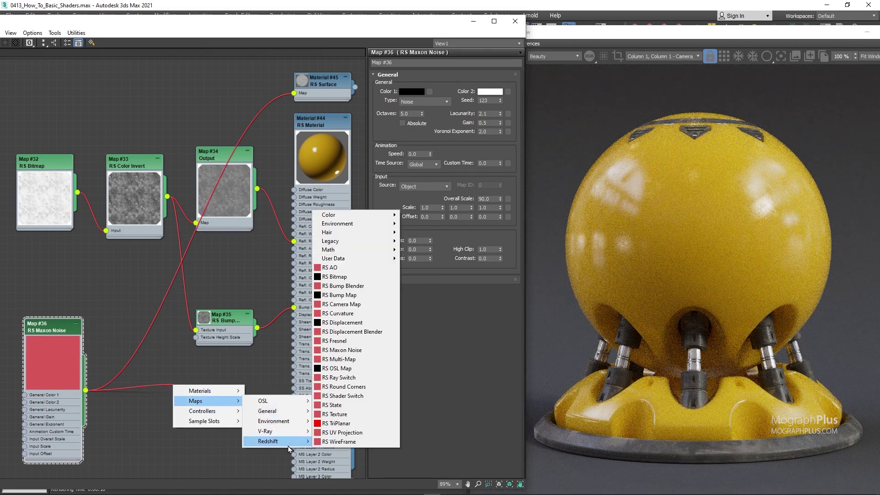
pyautogui.click(364, 295)
pyautogui.doubleClick(187, 392)
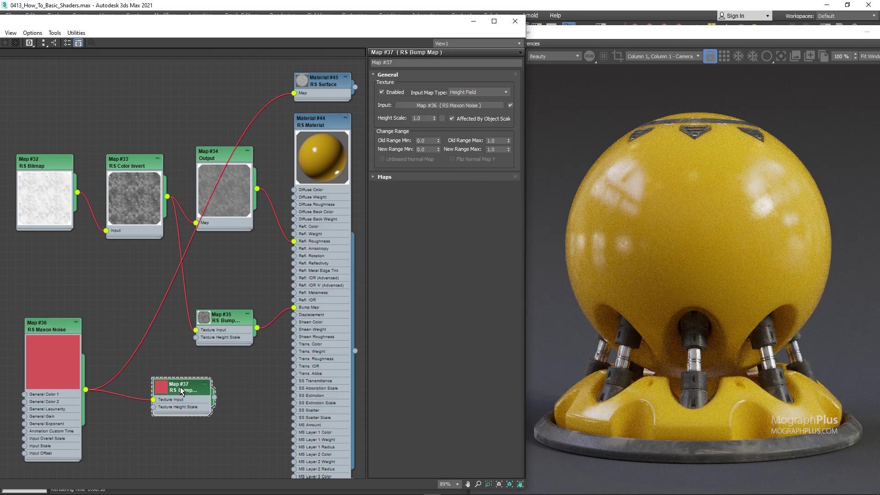
# Stack the two RS Bump Map nodes and create an RS Bump Blender with the first bump map as its Base Input
pyautogui.moveTo(222, 317); pyautogui.dragTo(173, 326)
pyautogui.moveTo(182, 389); pyautogui.dragTo(171, 384)
pyautogui.moveTo(186, 351); pyautogui.dragTo(233, 362)
pyautogui.moveTo(255, 377)
pyautogui.moveTo(348, 417)
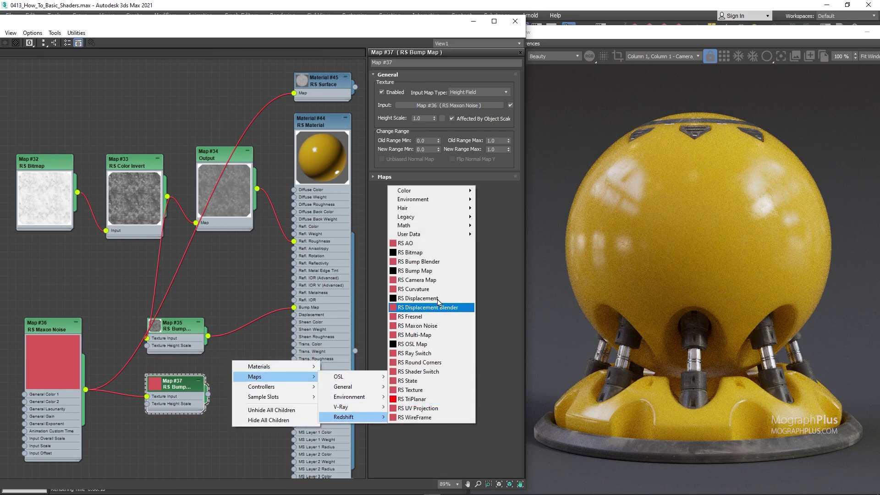
pyautogui.click(444, 262)
pyautogui.moveTo(252, 370); pyautogui.dragTo(219, 361)
# Connect the noise bump map to the Bump Blender's Layer 0 Bump Input and collapse the RS Maxon Noise node's slots
pyautogui.scroll(1, 212, 403)
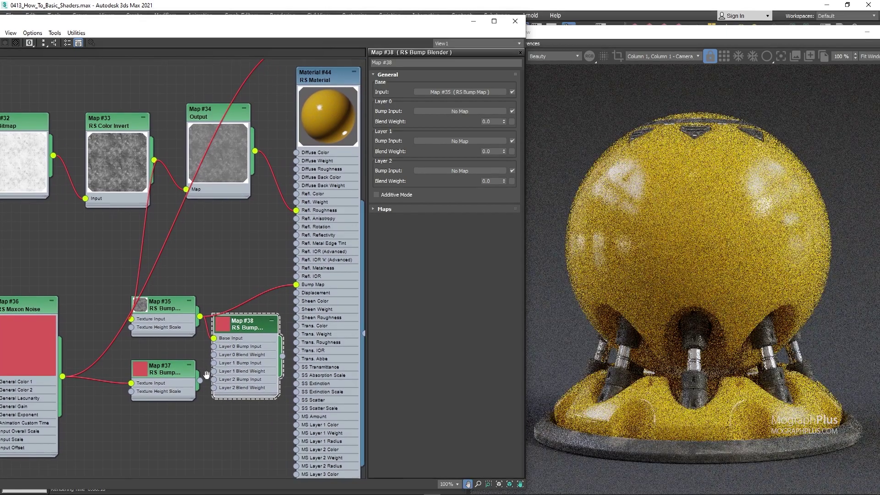
pyautogui.moveTo(212, 367); pyautogui.dragTo(219, 352)
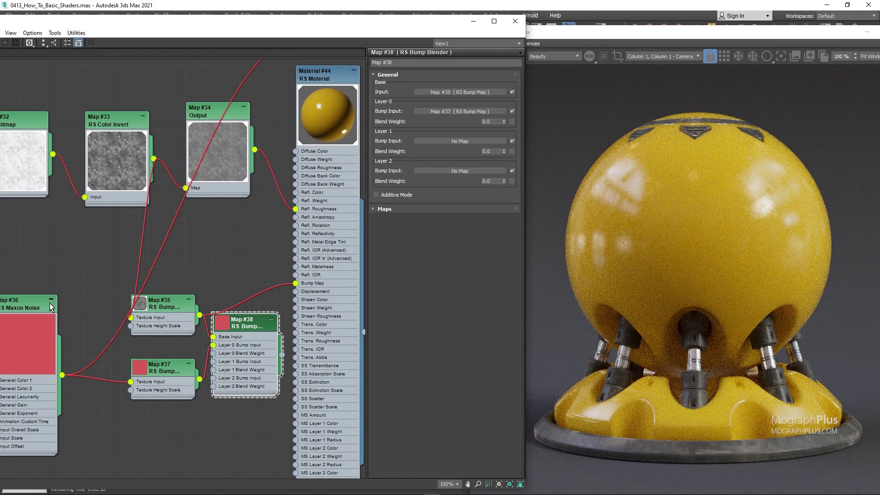
pyautogui.moveTo(50, 307); pyautogui.dragTo(69, 325)
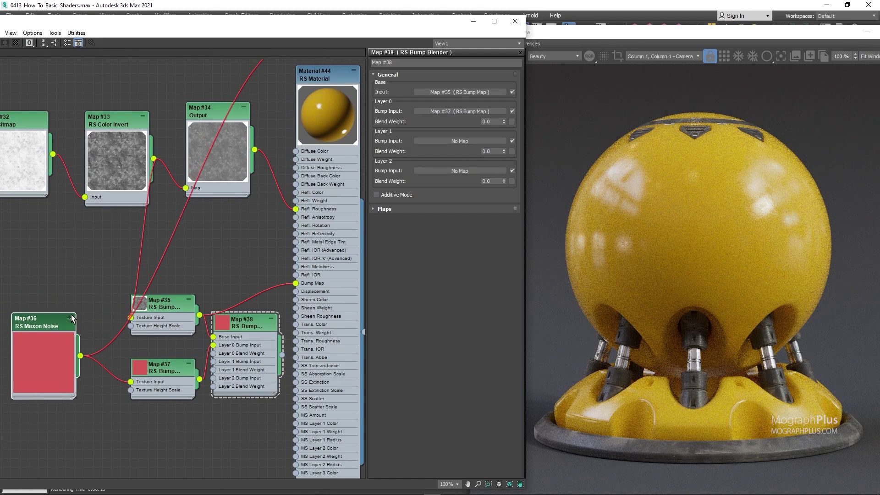
pyautogui.doubleClick(72, 318)
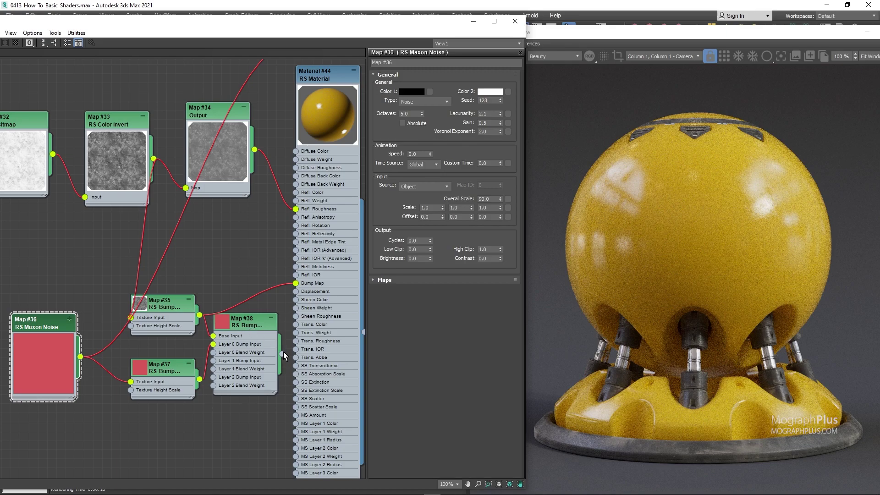
# Connect the RS Bump Blender output to the RS Material's Bump Map input and shift the material node for more space
pyautogui.moveTo(285, 355); pyautogui.dragTo(303, 293)
pyautogui.moveTo(284, 355); pyautogui.dragTo(296, 284)
pyautogui.moveTo(330, 280); pyautogui.dragTo(320, 281, button='middle')
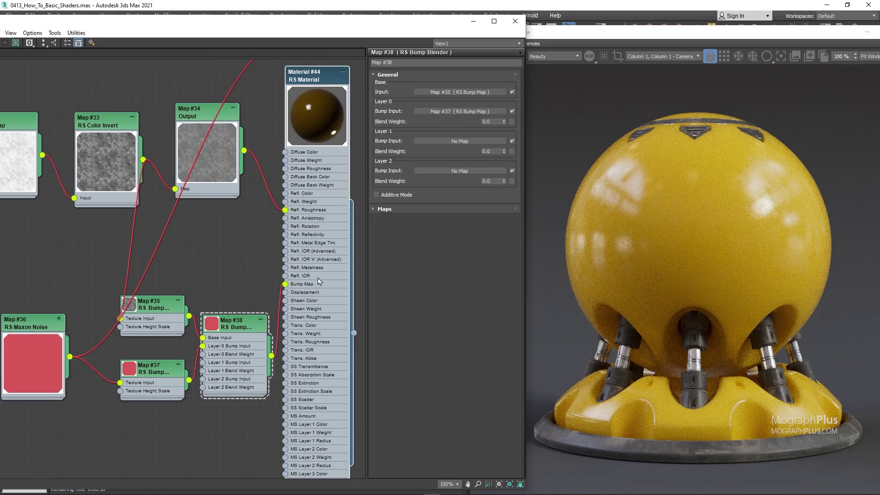
pyautogui.moveTo(320, 281); pyautogui.dragTo(337, 282)
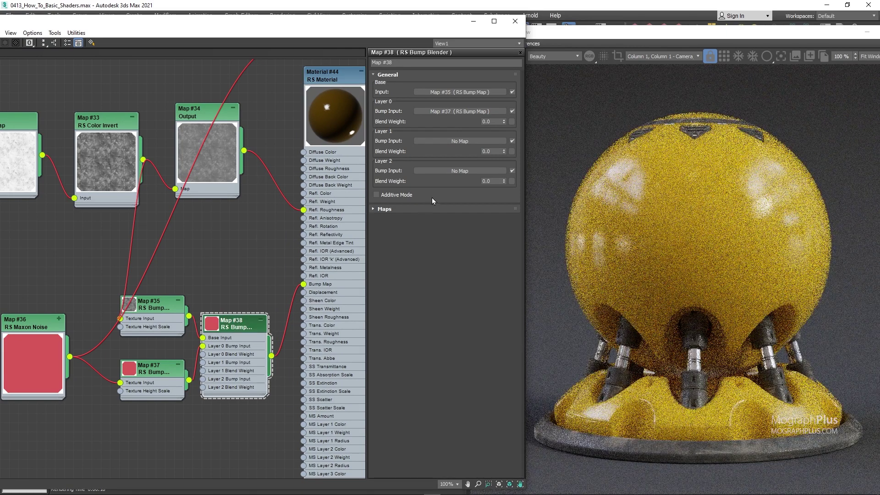
# Set the Bump Blender's Layer 0 Blend Weight to 0.5
pyautogui.click(492, 123)
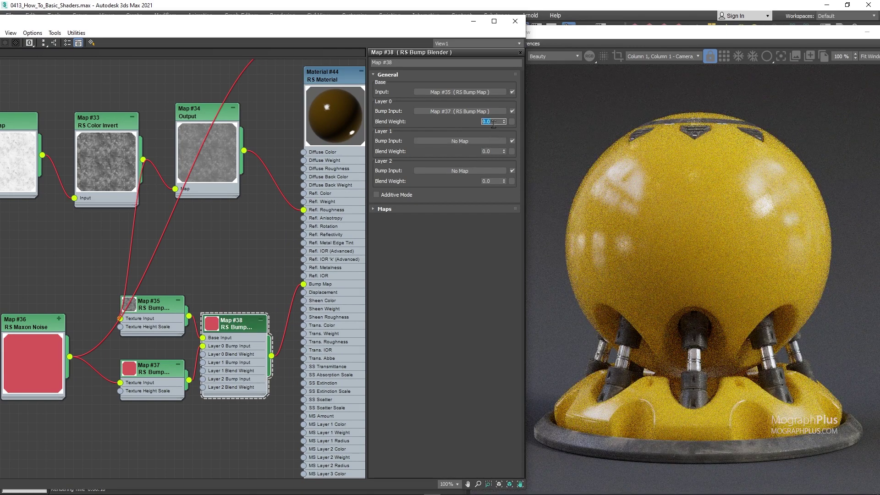
pyautogui.write('.5')
pyautogui.press('Return')
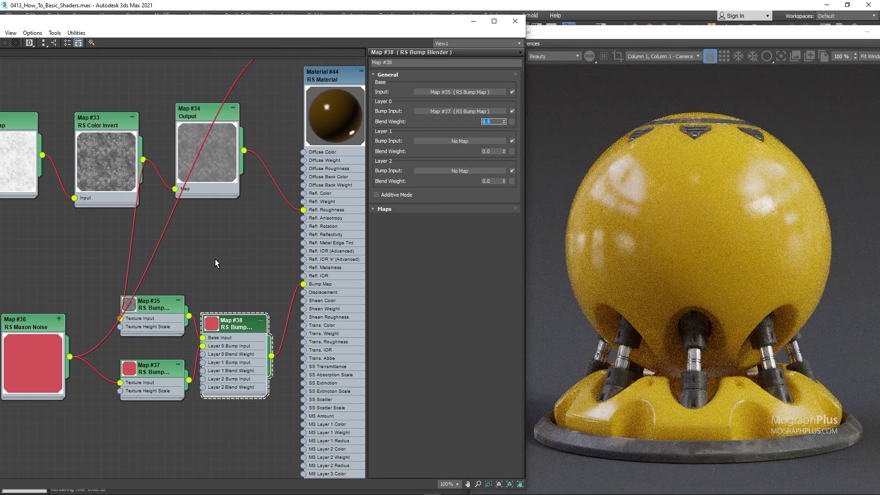
# Set the noise bump map's Height Scale to 5, then expand the RS Maxon Noise node and reposition it
pyautogui.scroll(-3, 216, 259)
pyautogui.moveTo(207, 251); pyautogui.dragTo(203, 240, button='middle')
pyautogui.scroll(2, 203, 240)
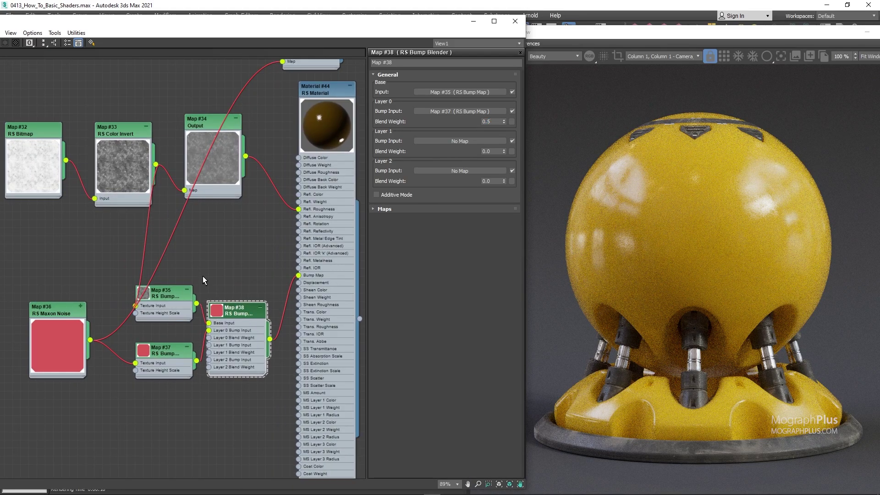
pyautogui.click(166, 356)
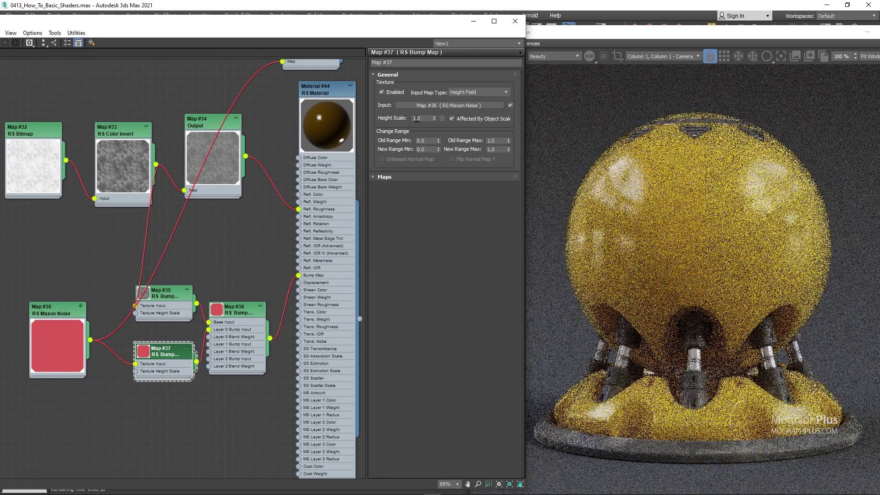
pyautogui.write('5')
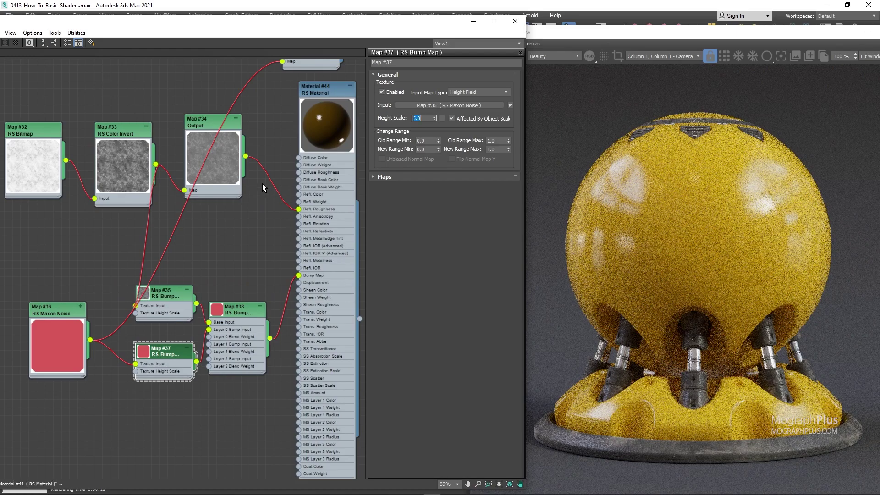
pyautogui.click(80, 307)
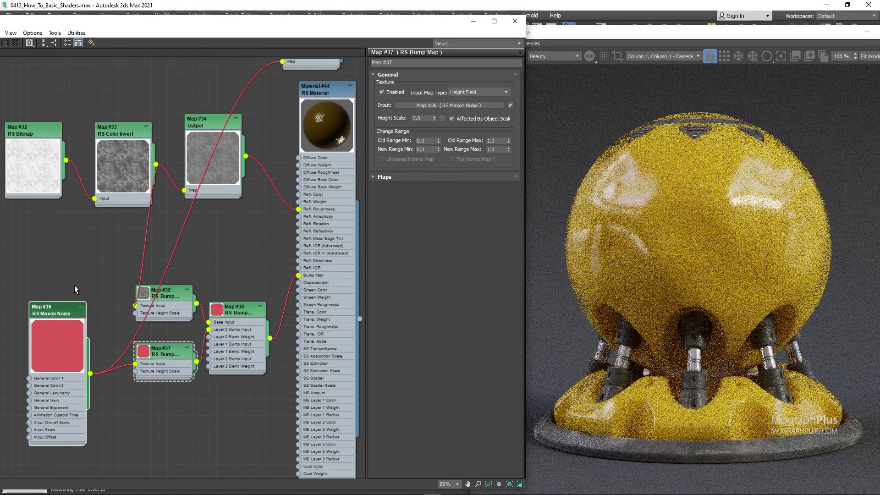
pyautogui.moveTo(71, 323); pyautogui.dragTo(62, 315)
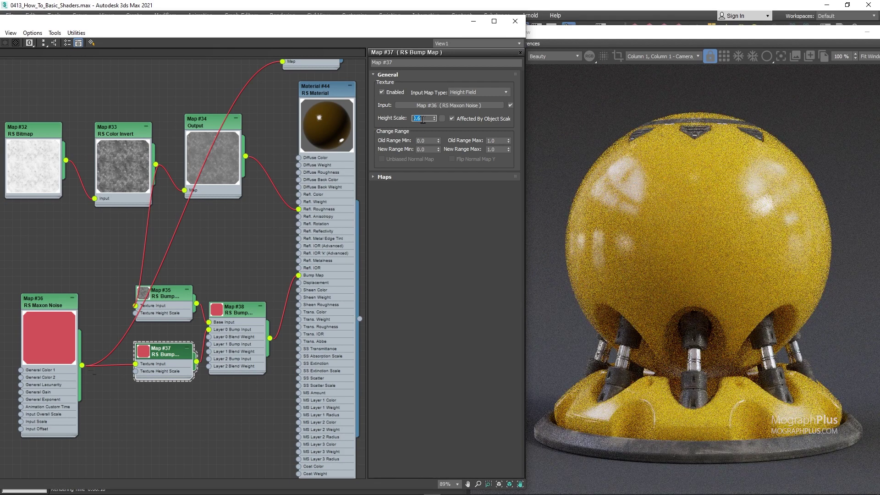
# Reposition the render view and shape its RGB color curve into a slight S with a lower and an upper point
pyautogui.moveTo(590, 38); pyautogui.dragTo(532, 30)
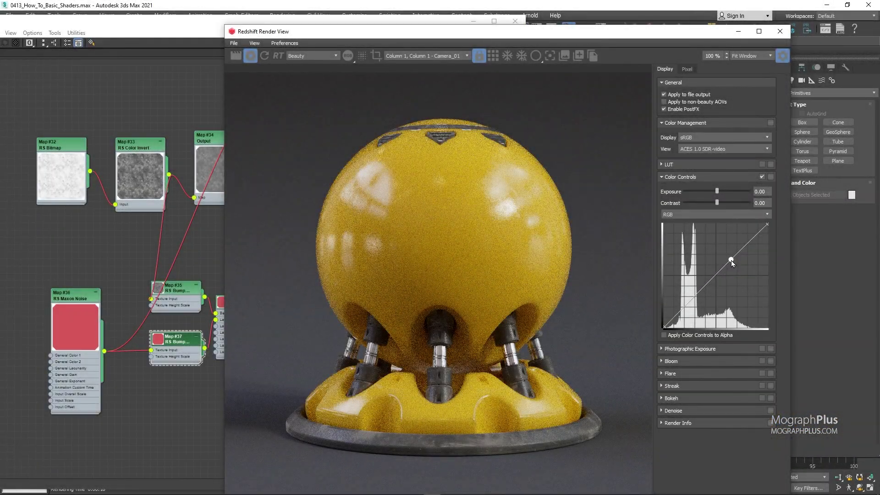
pyautogui.click(707, 285)
pyautogui.moveTo(707, 285); pyautogui.dragTo(708, 286)
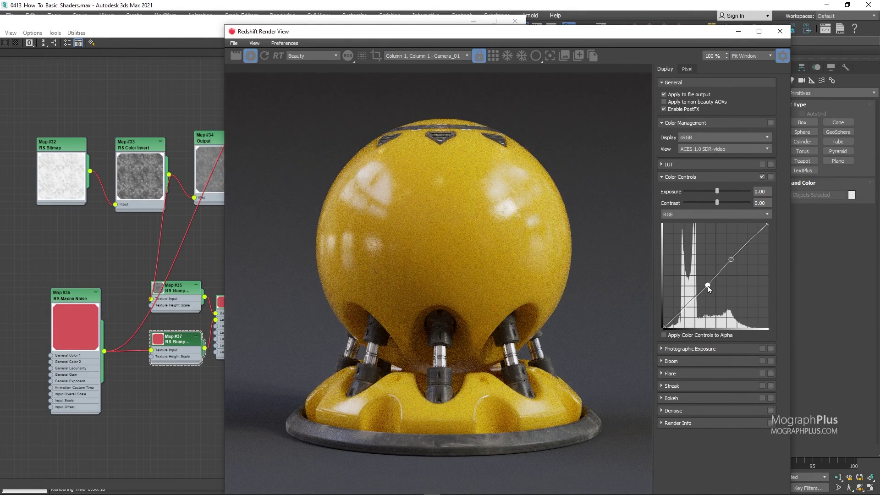
pyautogui.click(731, 260)
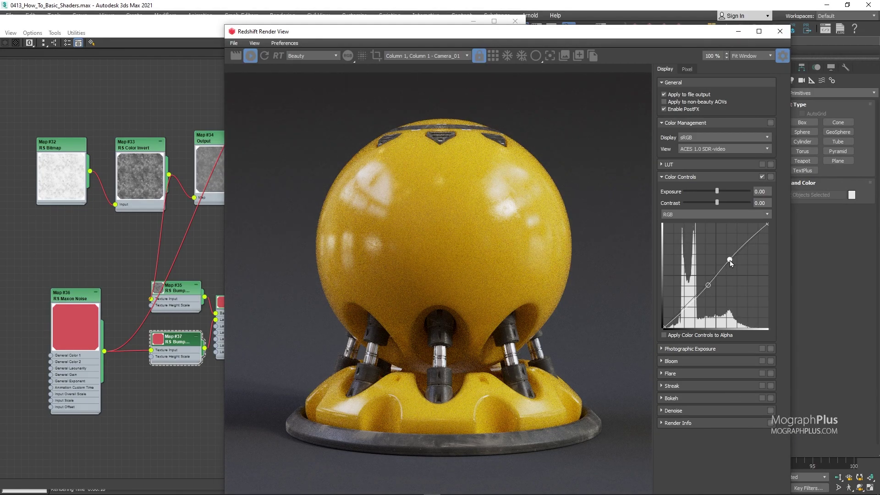
pyautogui.moveTo(707, 287); pyautogui.dragTo(708, 288)
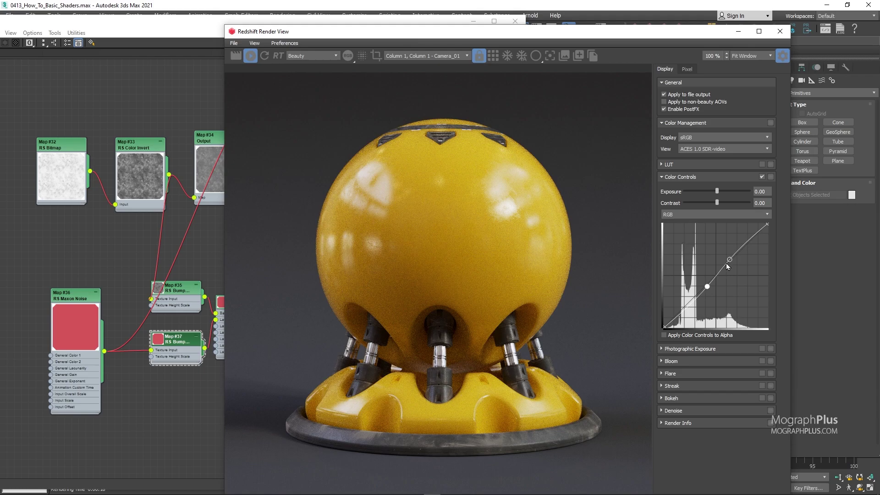
# Replace the RGB curve's lower point with one nearer the shadows, then hide the display settings and move the render view aside
pyautogui.rightClick(709, 287)
pyautogui.click(726, 290)
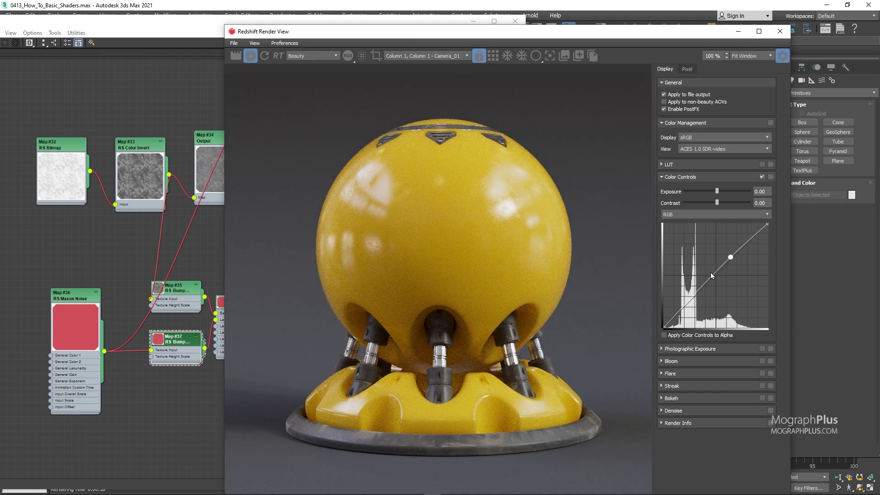
pyautogui.click(698, 293)
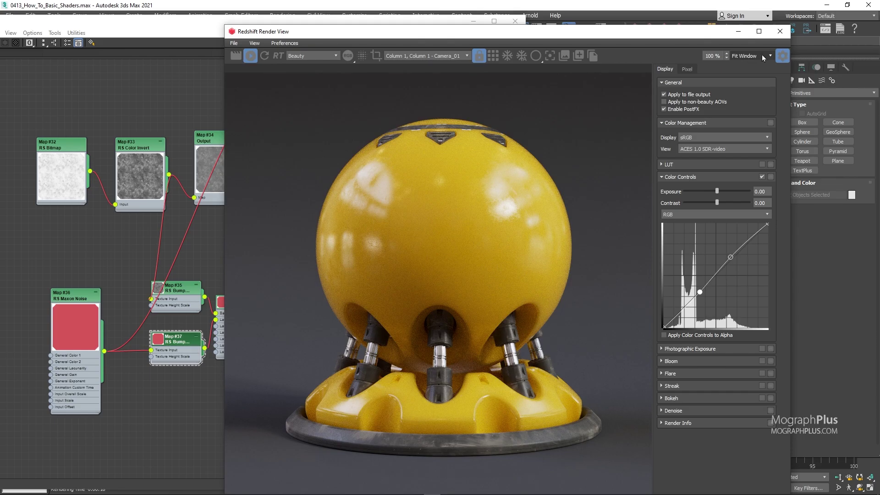
pyautogui.click(782, 55)
pyautogui.moveTo(512, 34); pyautogui.dragTo(628, 33)
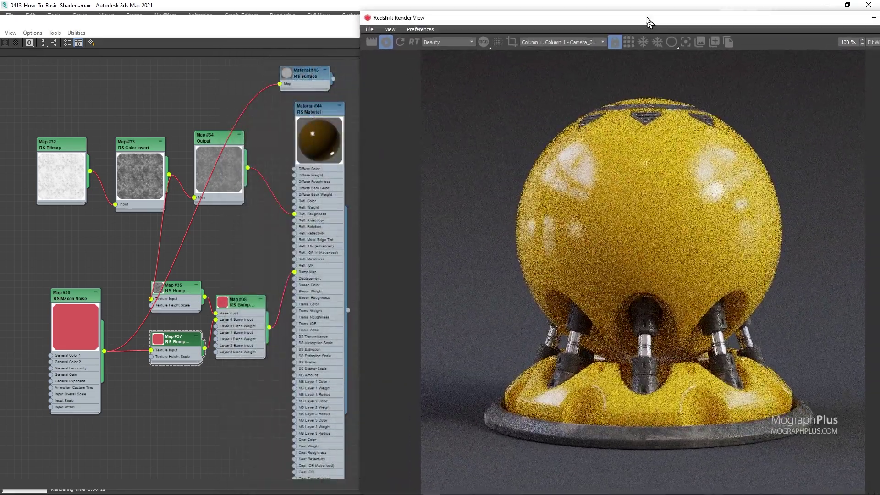
# Set the yellow RS Material's Coating to Weight 0.3, IOR 1.2 and Roughness 0.05
pyautogui.click(311, 110)
pyautogui.doubleClick(339, 145)
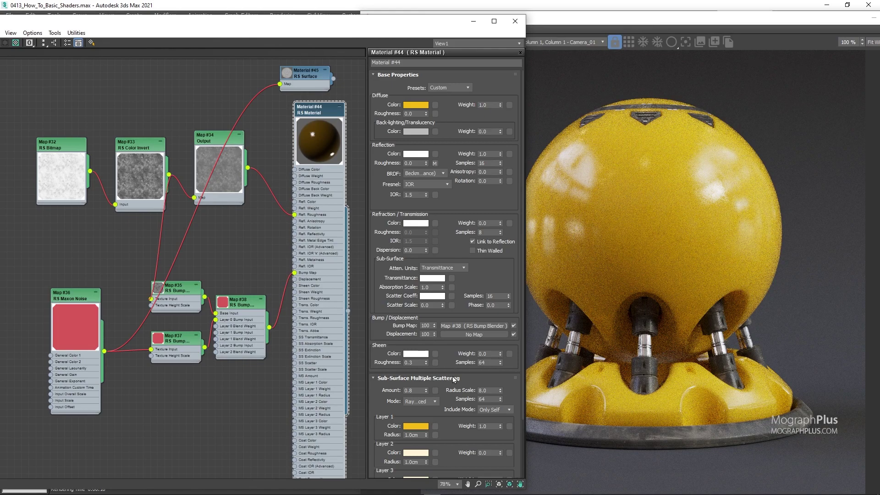
pyautogui.scroll(-3, 445, 249)
pyautogui.click(405, 434)
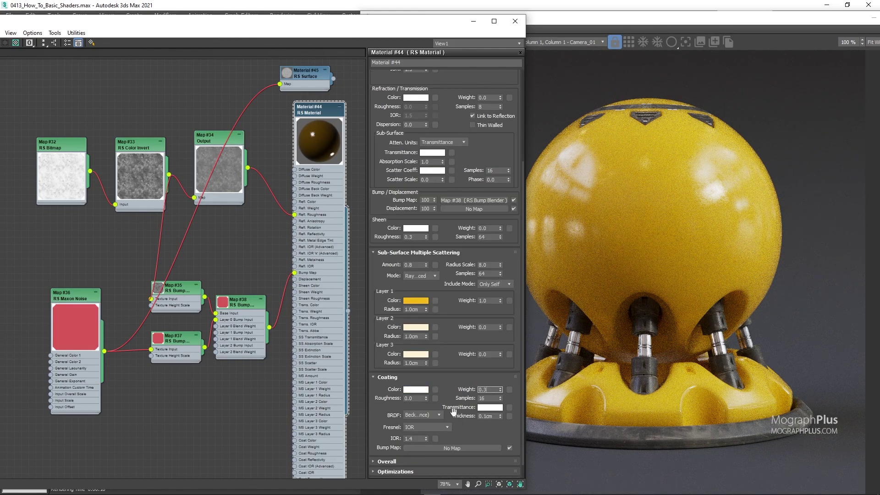
pyautogui.doubleClick(418, 439)
pyautogui.doubleClick(418, 399)
pyautogui.write('0.05')
pyautogui.press('Return')
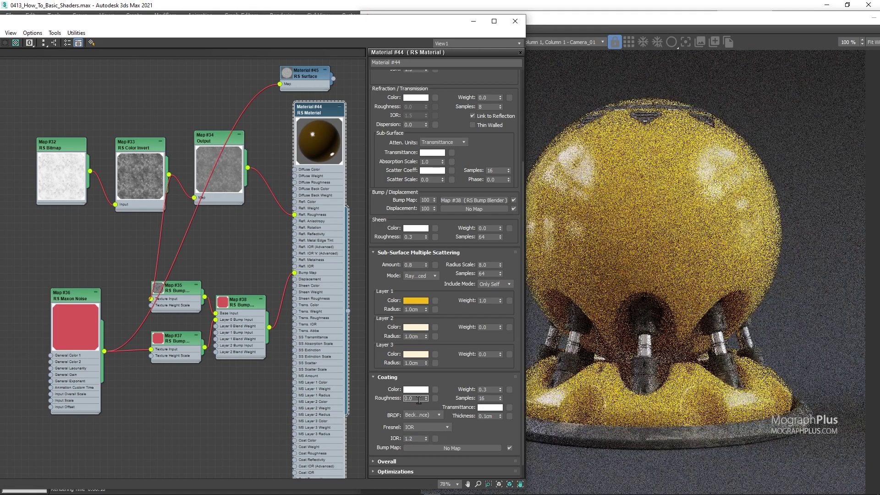
# Bring up the RS Bitmap's parameters and move the RS Bitmap and RS Color Invert nodes farther from the Output node
pyautogui.click(610, 117)
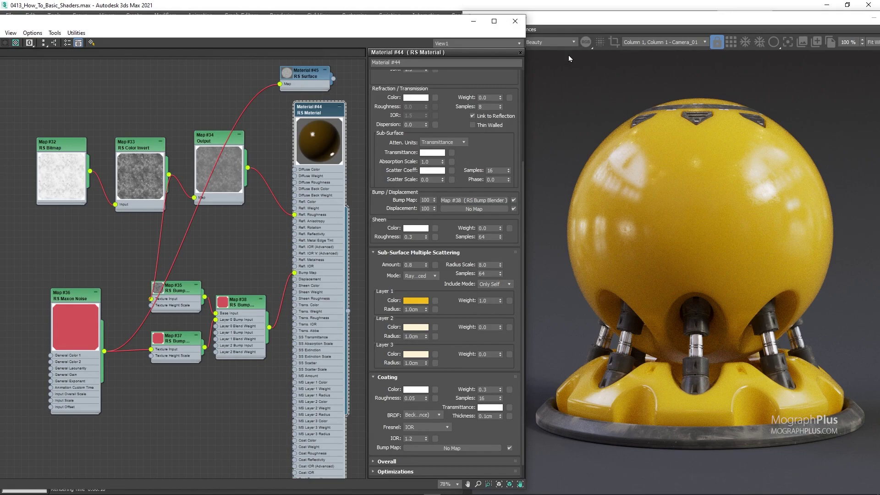
pyautogui.doubleClick(412, 399)
pyautogui.moveTo(21, 114); pyautogui.dragTo(99, 215)
pyautogui.doubleClick(76, 147)
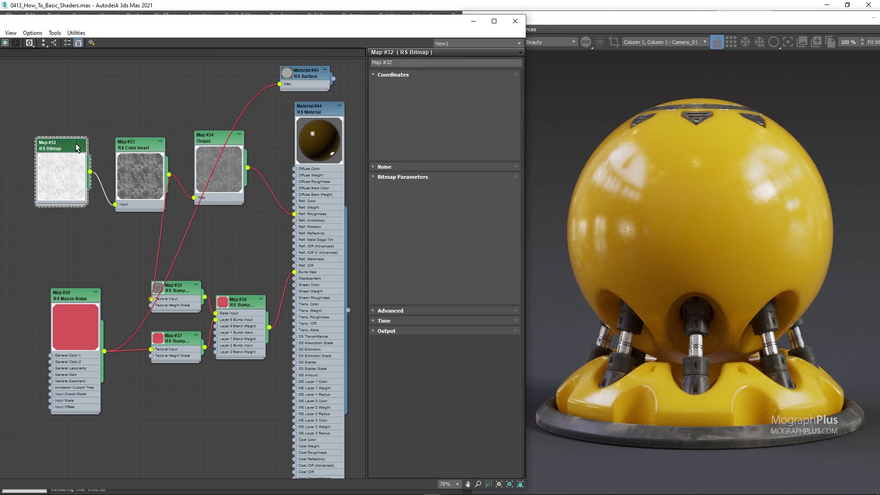
pyautogui.moveTo(53, 157); pyautogui.dragTo(42, 143)
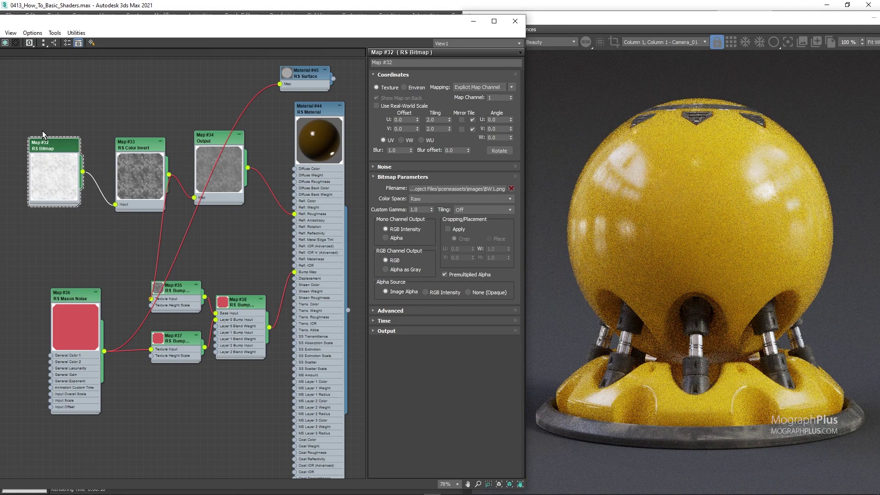
pyautogui.moveTo(141, 168); pyautogui.dragTo(120, 161)
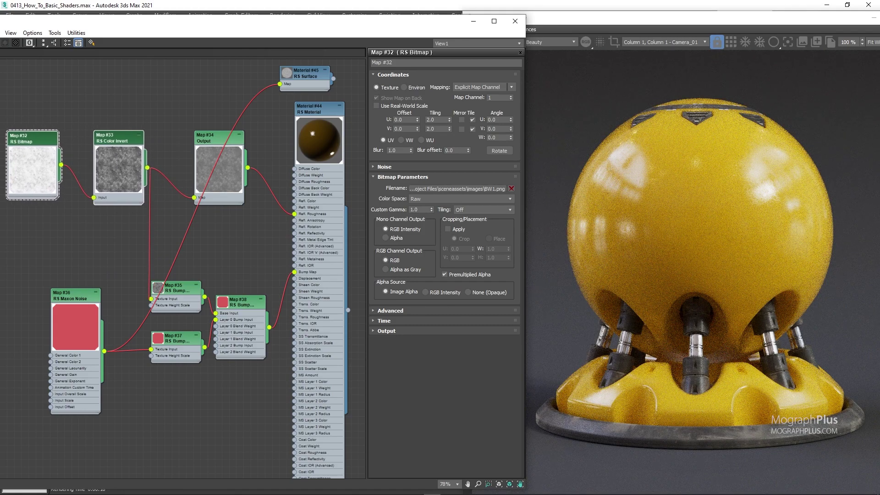
# Switch to Photos, examine the yellow render 0413_How_To_Basic_Shaders_01.png up close on the sphere and base, and close it
pyautogui.hotkey('alt', 'Tab')
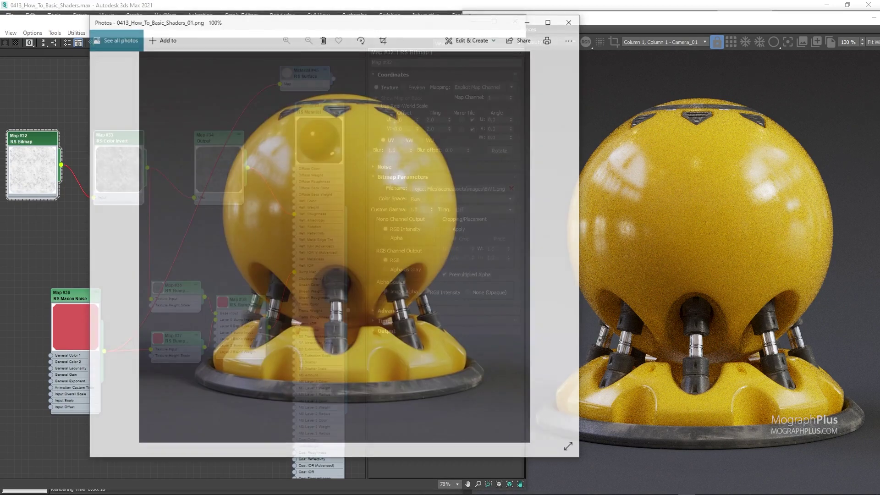
pyautogui.click(550, 21)
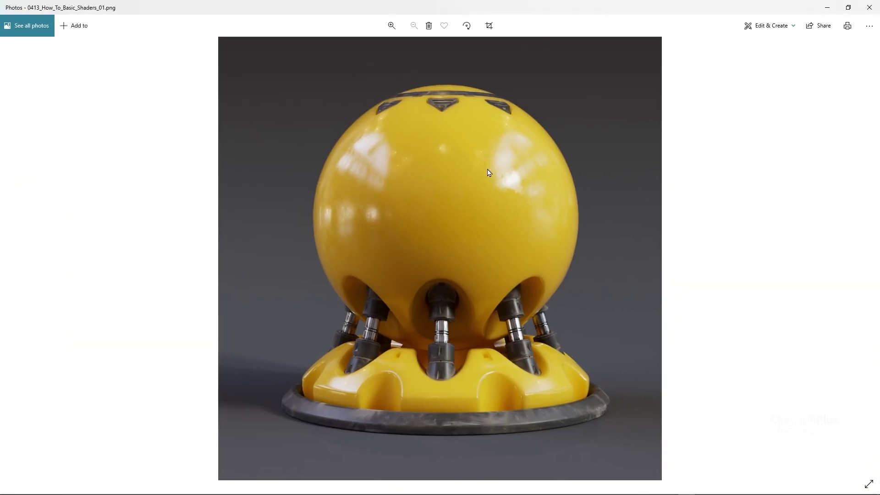
pyautogui.keyDown('ctrl'); pyautogui.scroll(3, 486, 280); pyautogui.keyUp('ctrl')
pyautogui.moveTo(485, 278); pyautogui.dragTo(485, 304)
pyautogui.keyDown('ctrl'); pyautogui.scroll(-3, 469, 212); pyautogui.keyUp('ctrl')
pyautogui.keyDown('ctrl'); pyautogui.scroll(3, 498, 159); pyautogui.keyUp('ctrl')
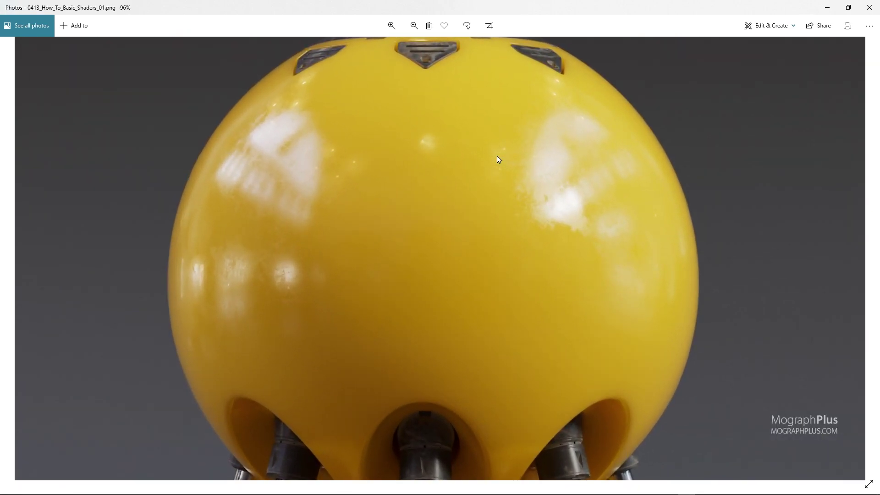
pyautogui.keyDown('ctrl'); pyautogui.scroll(-3, 499, 159); pyautogui.keyUp('ctrl')
pyautogui.keyDown('ctrl'); pyautogui.scroll(3, 463, 391); pyautogui.keyUp('ctrl')
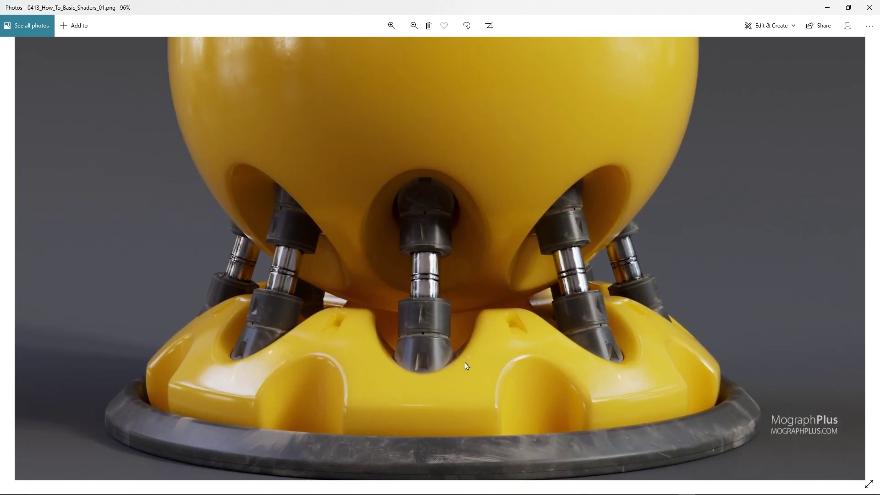
pyautogui.scroll(6, 458, 273)
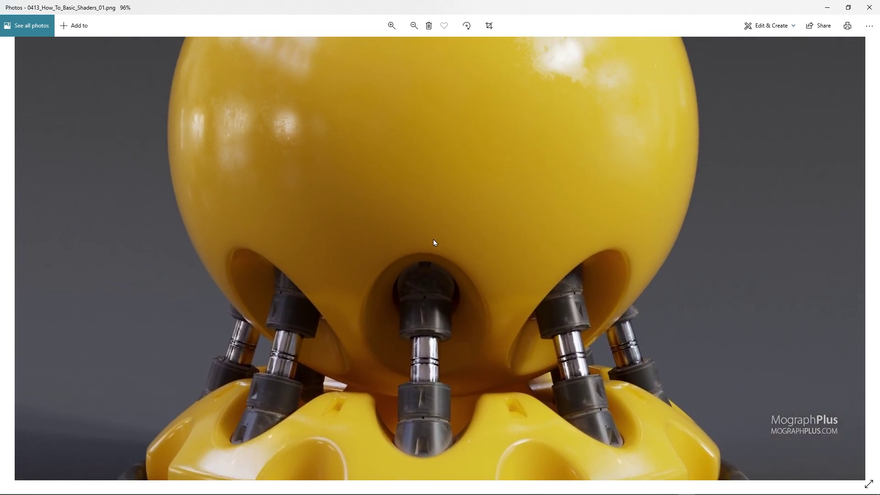
pyautogui.keyDown('ctrl'); pyautogui.scroll(-3, 363, 231); pyautogui.keyUp('ctrl')
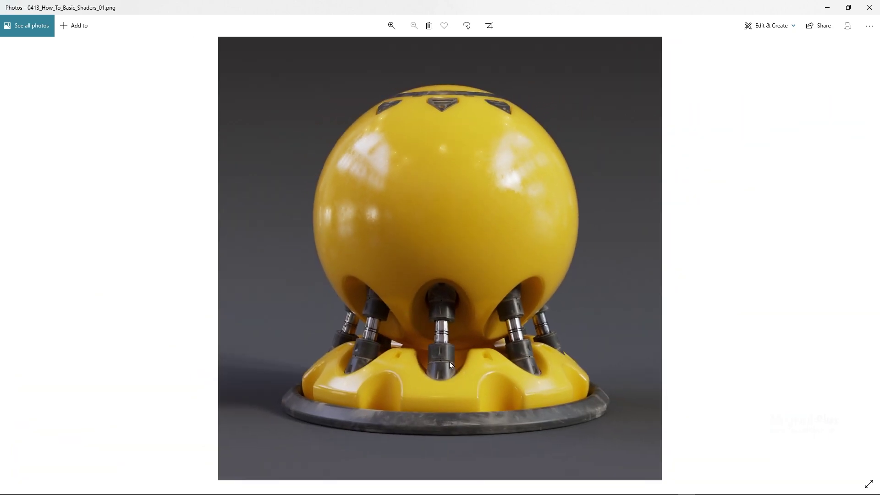
pyautogui.click(870, 8)
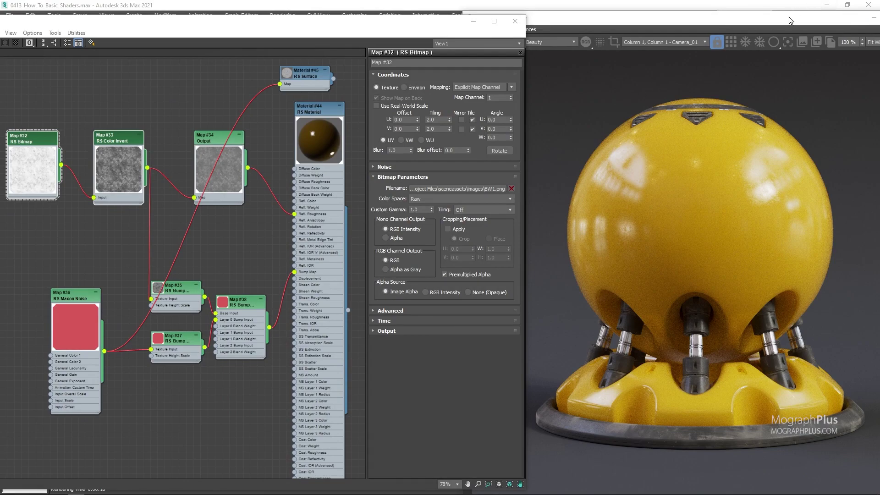
# Duplicate the entire yellow material network, with all its maps, and place the copy beside the original
pyautogui.scroll(-4, 259, 202)
pyautogui.scroll(-5, 259, 202)
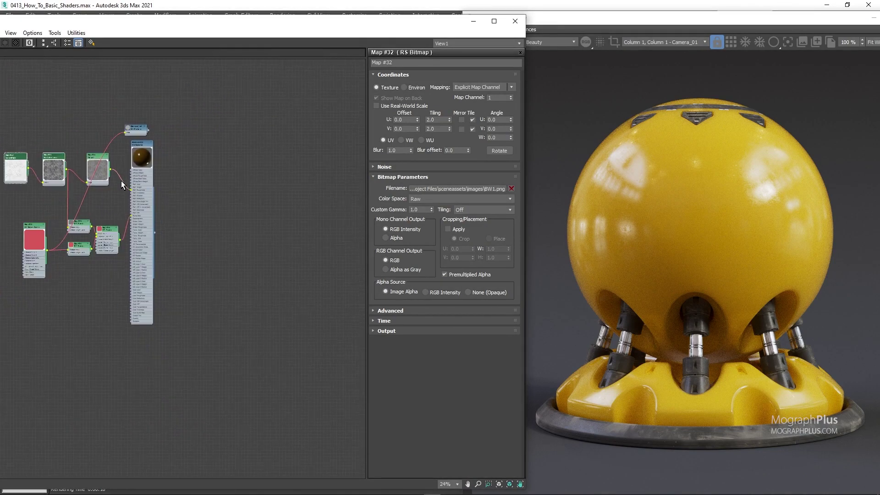
pyautogui.moveTo(88, 214); pyautogui.dragTo(33, 262)
pyautogui.keyDown('shift'); pyautogui.moveTo(143, 168); pyautogui.dragTo(297, 163); pyautogui.keyUp('shift')
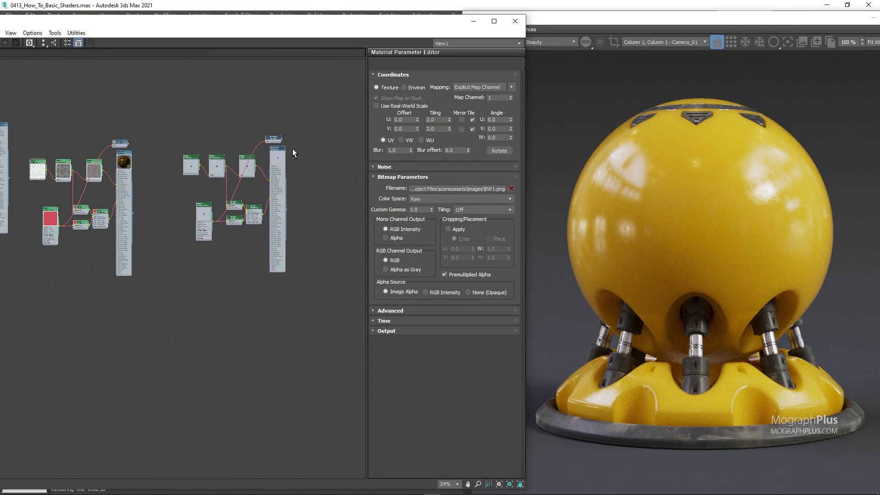
# Assign the copied RS Material to the shader-ball object selected in the scene
pyautogui.scroll(5, 297, 158)
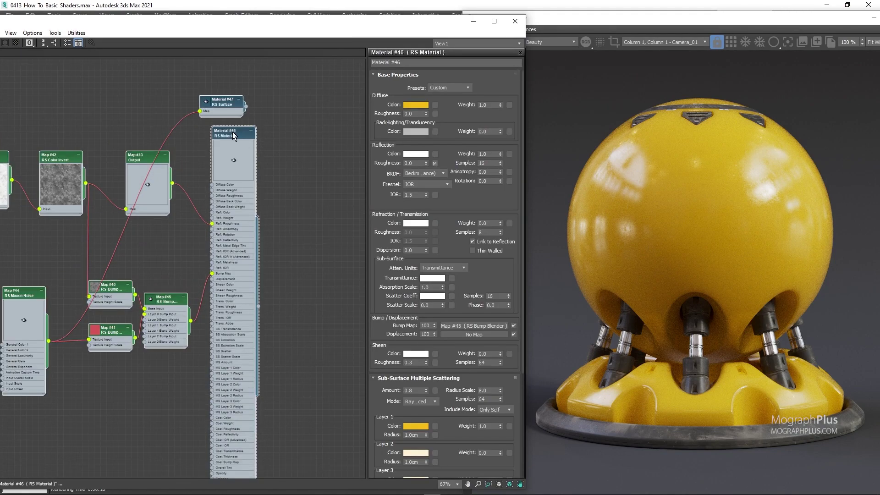
pyautogui.rightClick(232, 134)
pyautogui.rightClick(219, 134)
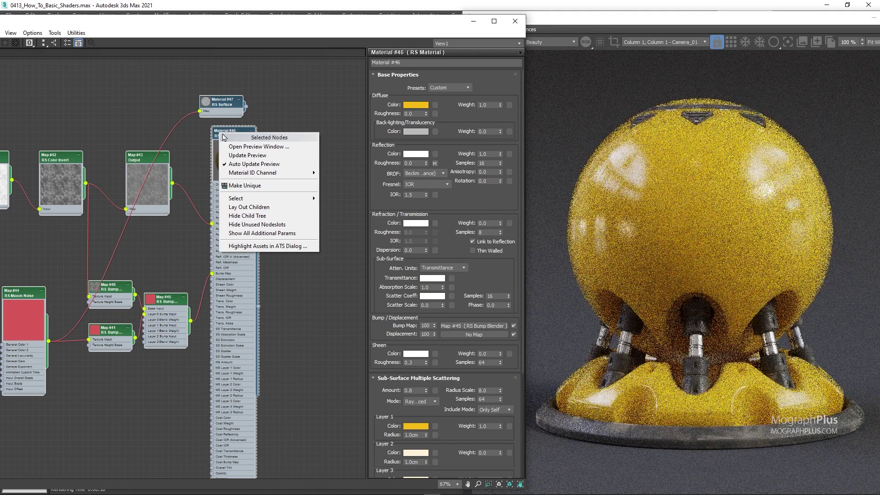
pyautogui.click(243, 147)
pyautogui.rightClick(235, 133)
pyautogui.press('Escape')
pyautogui.click(236, 137)
pyautogui.rightClick(235, 134)
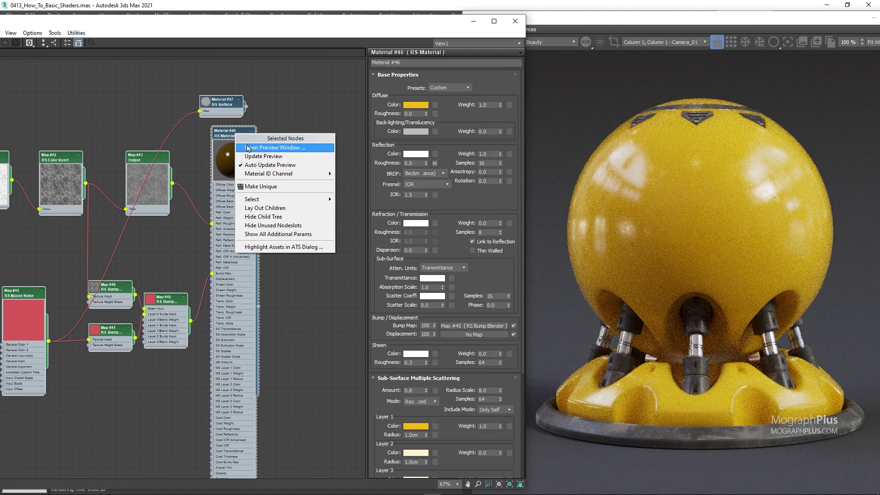
pyautogui.press('Escape')
pyautogui.rightClick(233, 138)
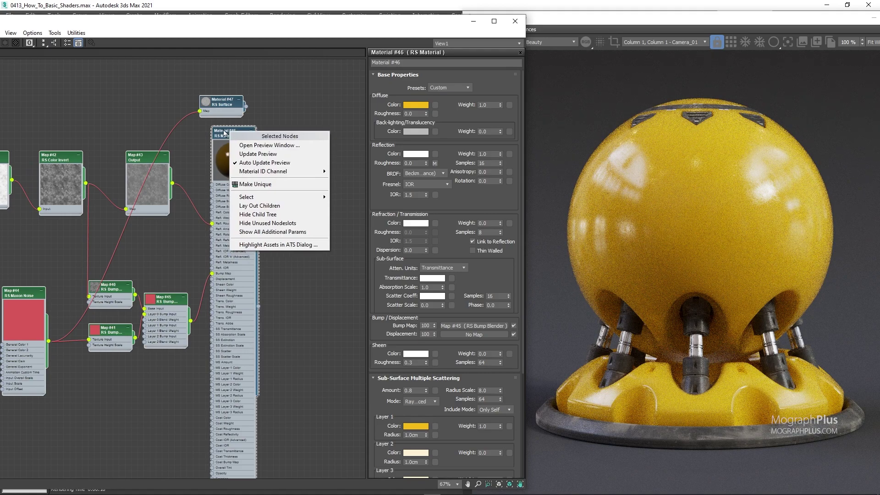
pyautogui.press('Escape')
pyautogui.rightClick(241, 134)
pyautogui.click(265, 149)
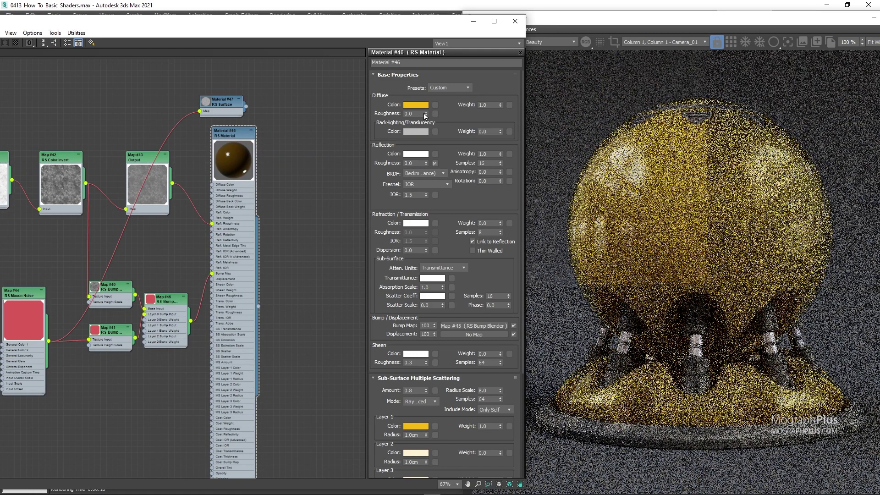
# Set the copied RS Material's diffuse color to red with RGB 180, 5, 4
pyautogui.click(416, 104)
pyautogui.doubleClick(311, 211)
pyautogui.write('180')
pyautogui.doubleClick(313, 220)
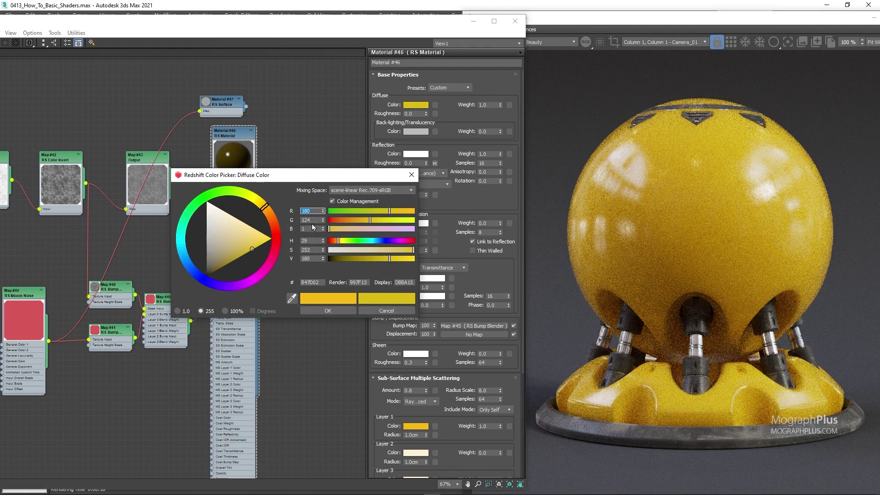
pyautogui.write('5')
pyautogui.doubleClick(313, 229)
pyautogui.write('4')
pyautogui.press('Tab')
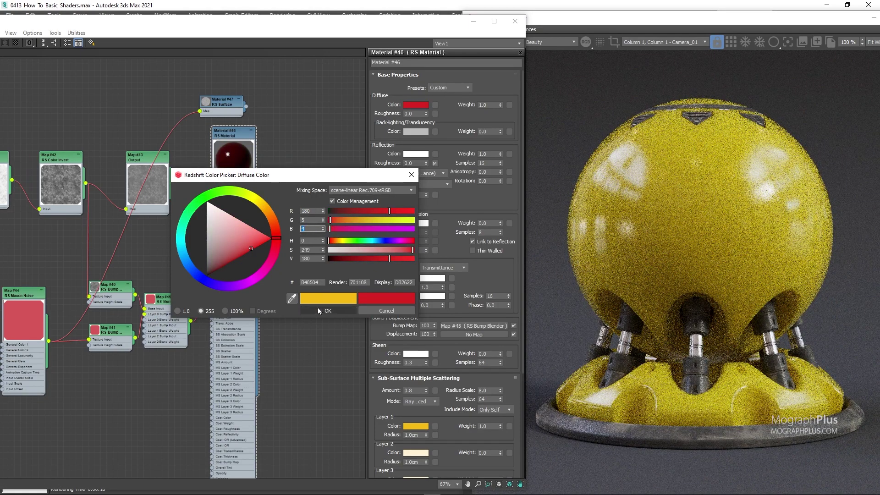
pyautogui.click(327, 310)
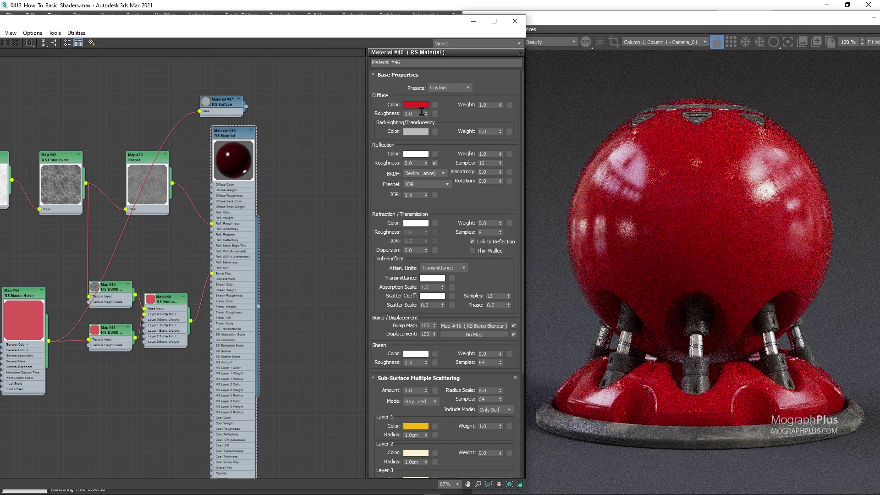
# Give Layer 1 of the copied material's Sub-Surface Multiple Scattering the same red as the diffuse color, and bring the render view forward
pyautogui.click(413, 425)
pyautogui.click(218, 257)
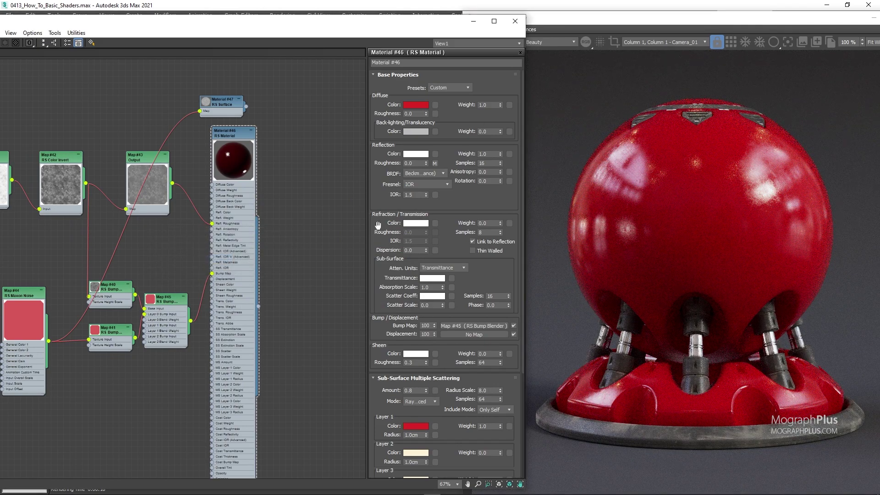
pyautogui.click(623, 163)
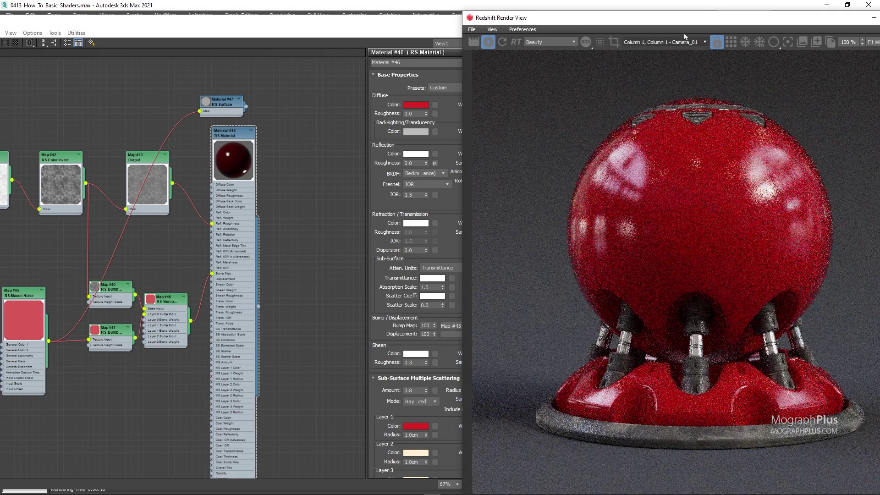
# Set the end point of the copied network's Output map color curve to 0.5, and reposition the render view
pyautogui.click(375, 38)
pyautogui.moveTo(140, 204); pyautogui.dragTo(213, 201, button='middle')
pyautogui.doubleClick(219, 178)
pyautogui.click(388, 118)
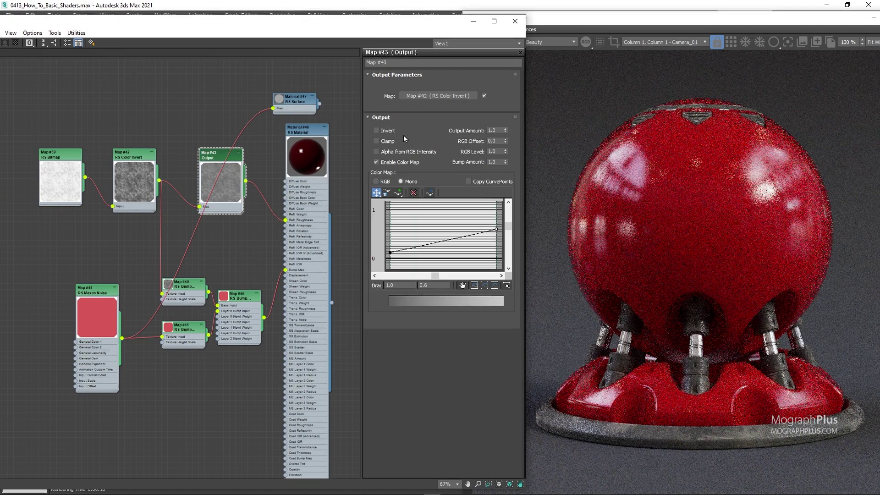
pyautogui.click(429, 286)
pyautogui.write('5')
pyautogui.press('Return')
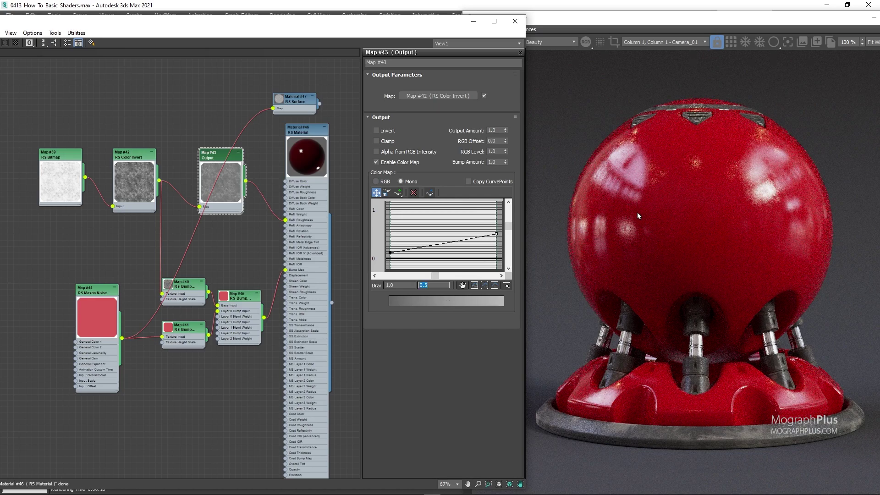
pyautogui.click(631, 200)
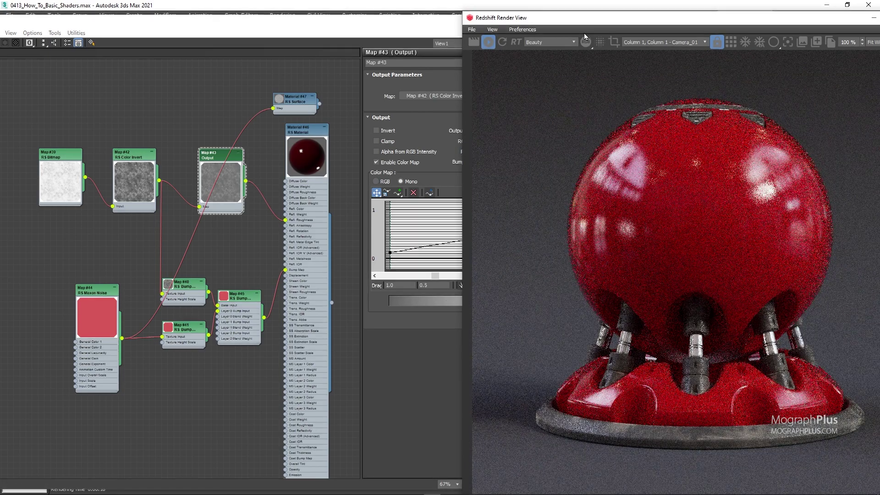
pyautogui.moveTo(582, 24); pyautogui.dragTo(293, 19)
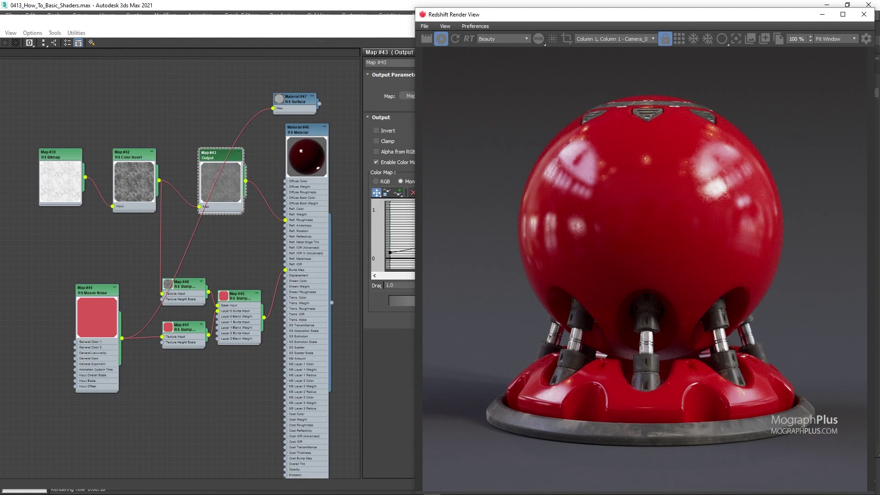
# Switch to Photos and examine the reflections and base of the red render 0413_How_To_Basic_Shaders_02.png up close
pyautogui.hotkey('alt', 'Tab')
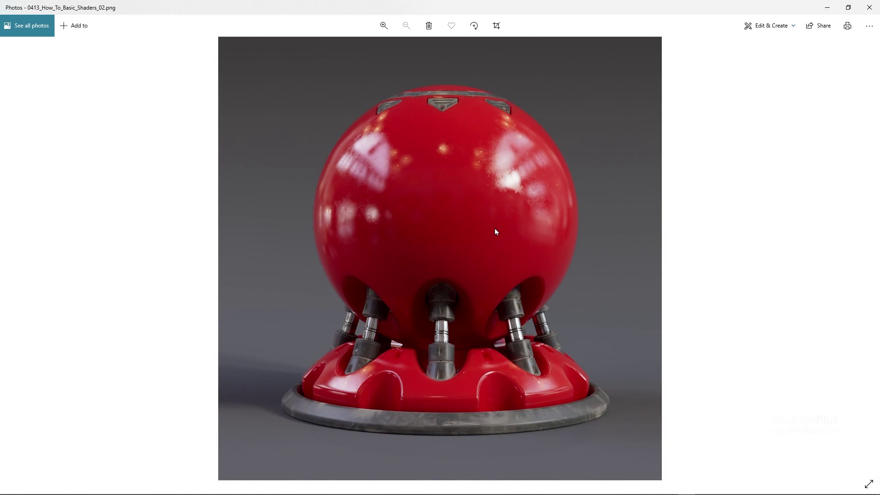
pyautogui.scroll(3, 494, 228)
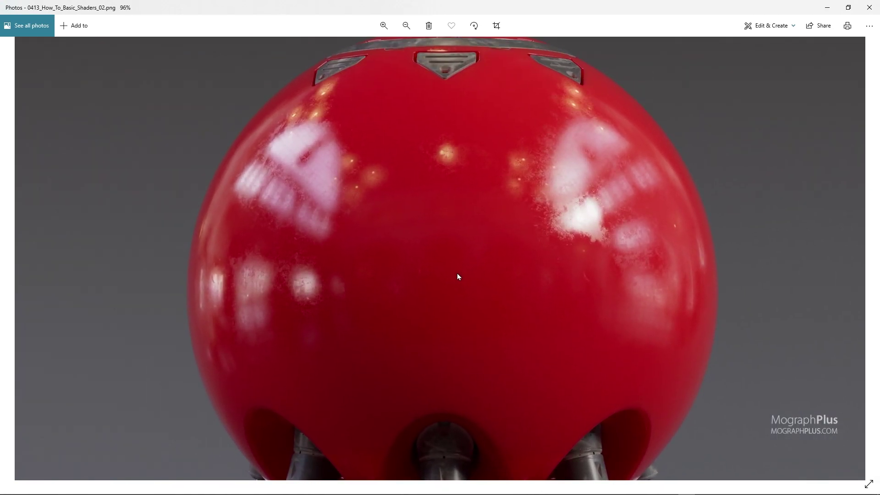
pyautogui.moveTo(448, 247)
pyautogui.mouseDown()
pyautogui.moveTo(449, 318)
pyautogui.moveTo(450, 198)
pyautogui.moveTo(443, 233)
pyautogui.mouseUp()
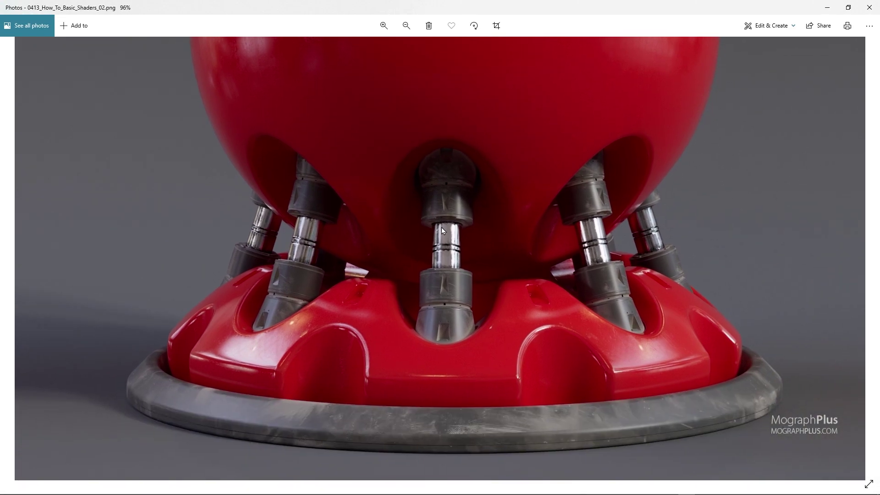
pyautogui.scroll(-3, 443, 231)
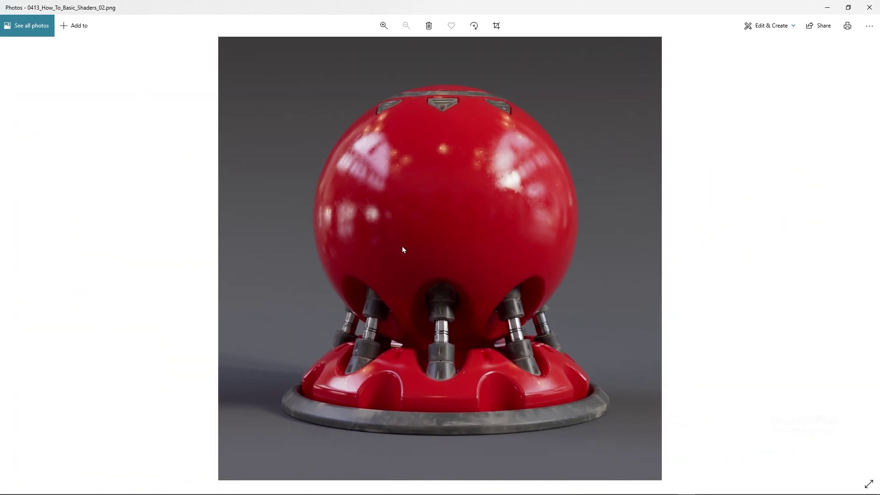
pyautogui.scroll(3, 364, 153)
pyautogui.moveTo(360, 164)
pyautogui.mouseDown()
pyautogui.moveTo(376, 168)
pyautogui.moveTo(376, 190)
pyautogui.moveTo(373, 143)
pyautogui.mouseUp()
pyautogui.moveTo(418, 301); pyautogui.dragTo(404, 171)
pyautogui.scroll(-2, 418, 184)
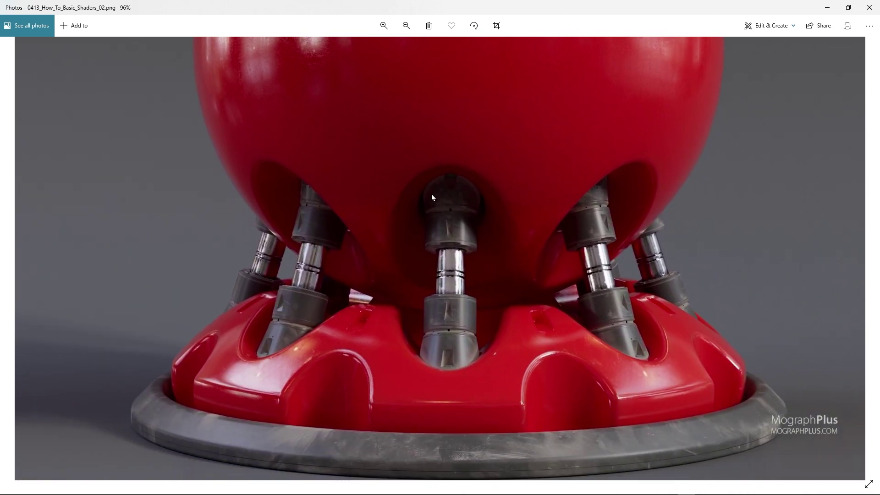
pyautogui.scroll(-3, 432, 197)
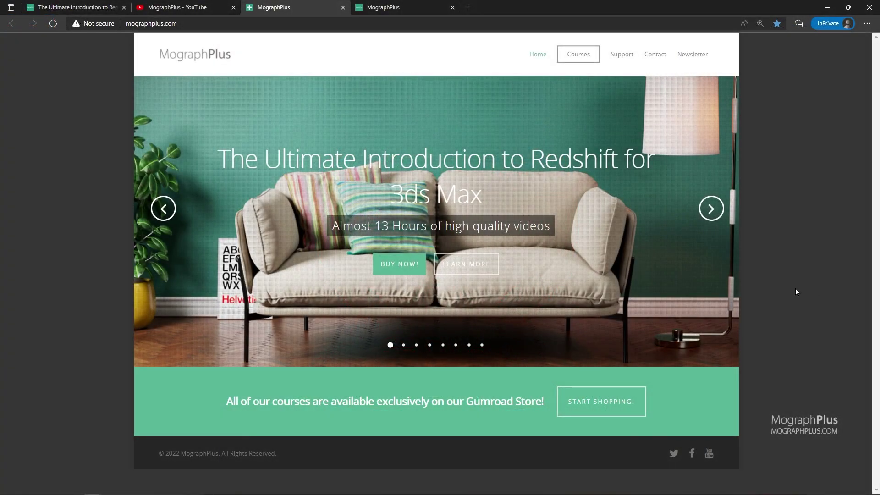
# Browse the featured courses on the MographPlus home page and the course listings in its Gumroad store
pyautogui.click(711, 208)
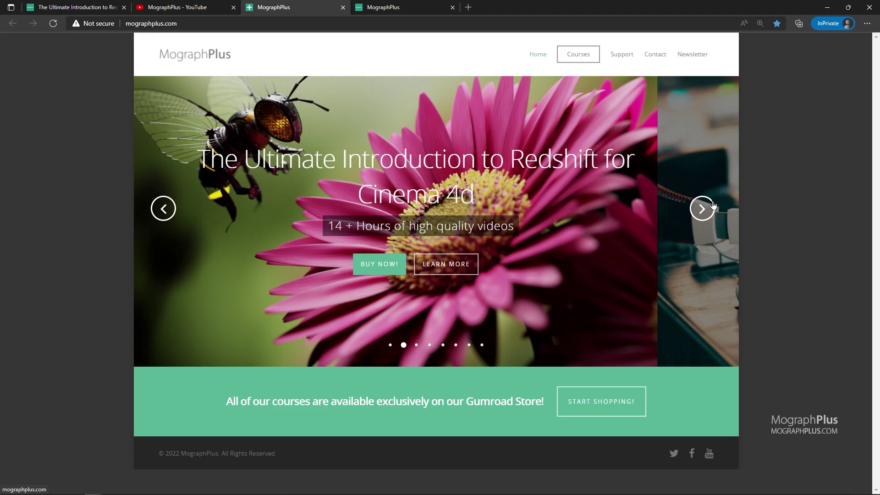
pyautogui.click(713, 205)
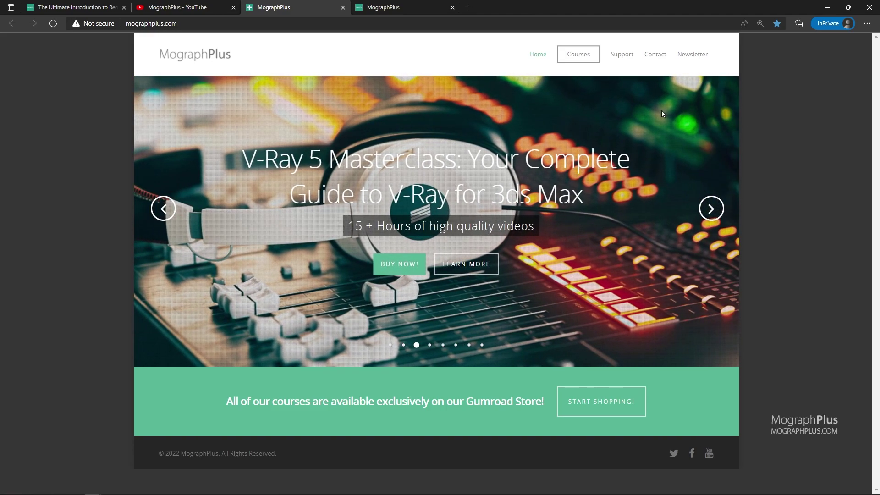
pyautogui.click(439, 6)
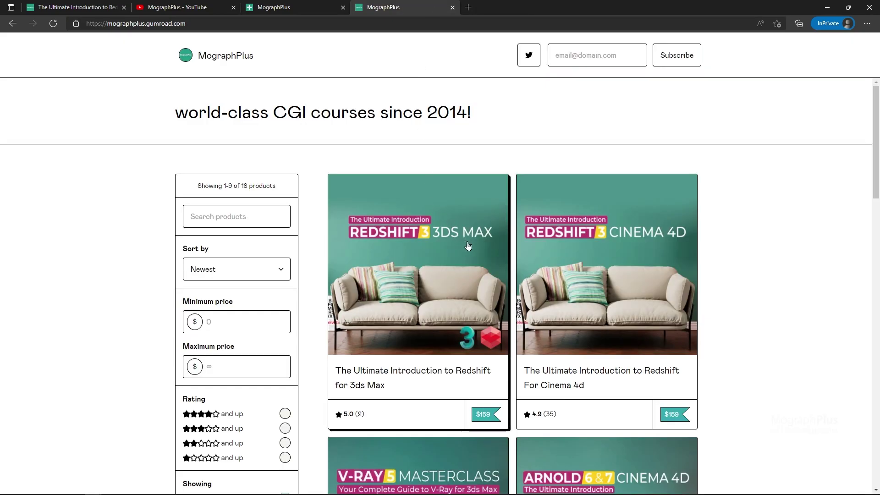
pyautogui.scroll(-3, 518, 256)
pyautogui.scroll(-10, 519, 257)
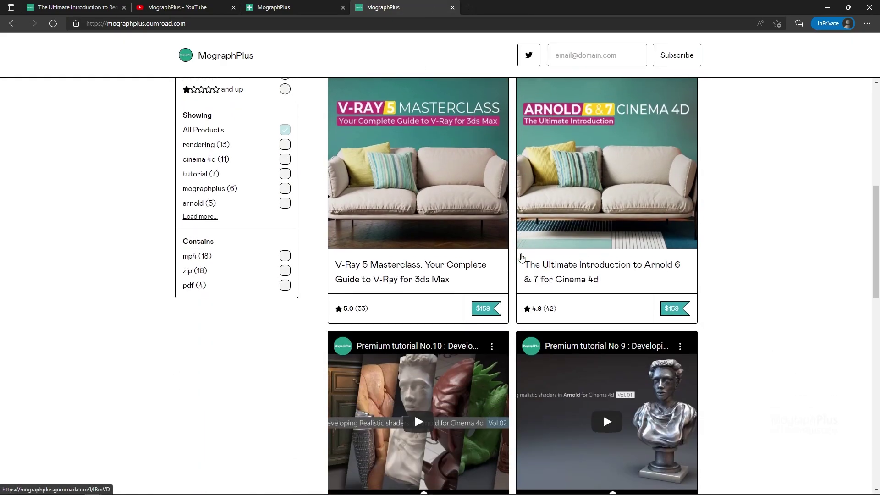
pyautogui.scroll(13, 504, 259)
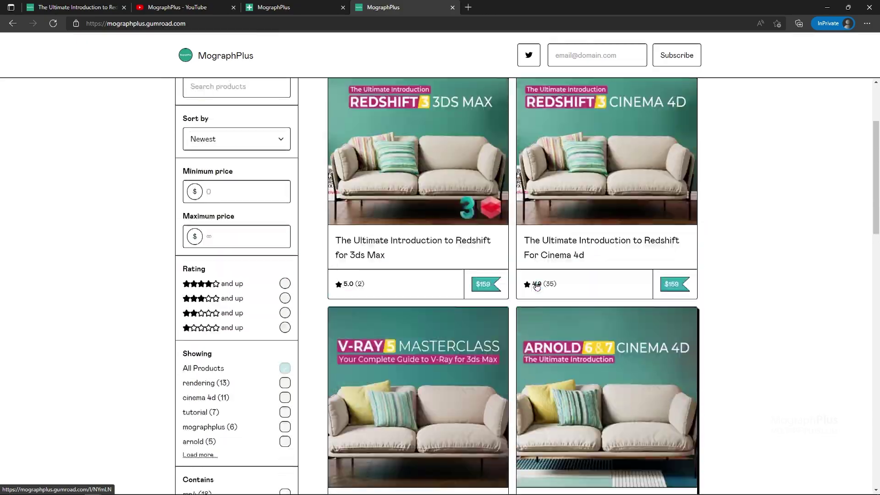